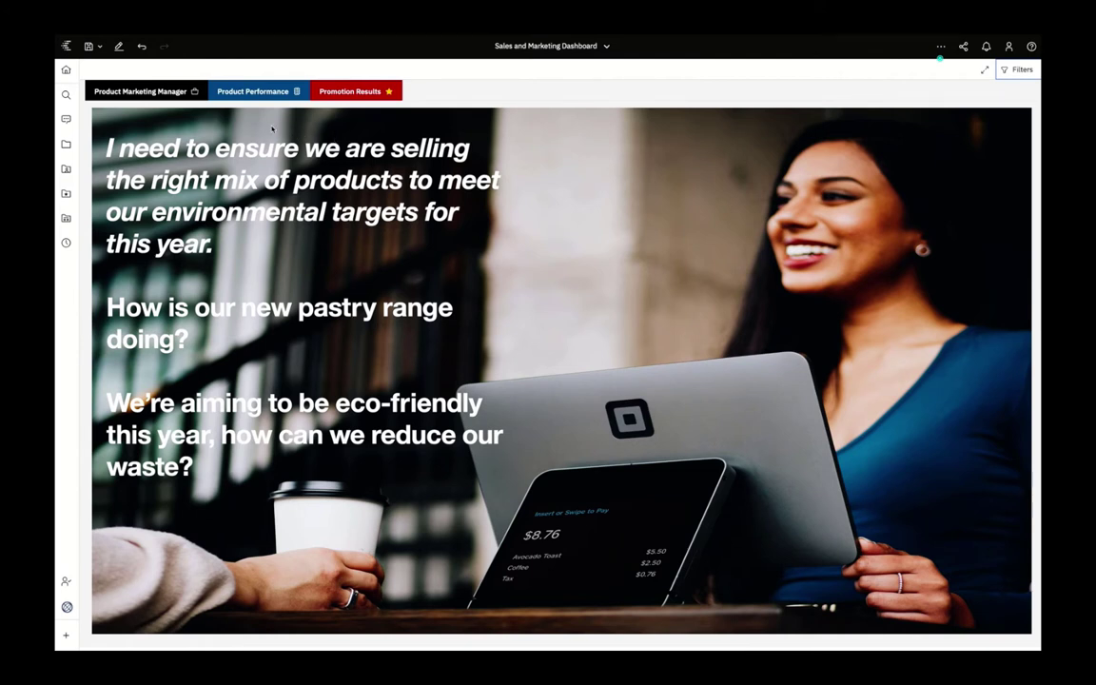
On the Product Performance page, filter the treemap through the Sankey links, Tea then Food–Bakery.
left_click(254, 92)
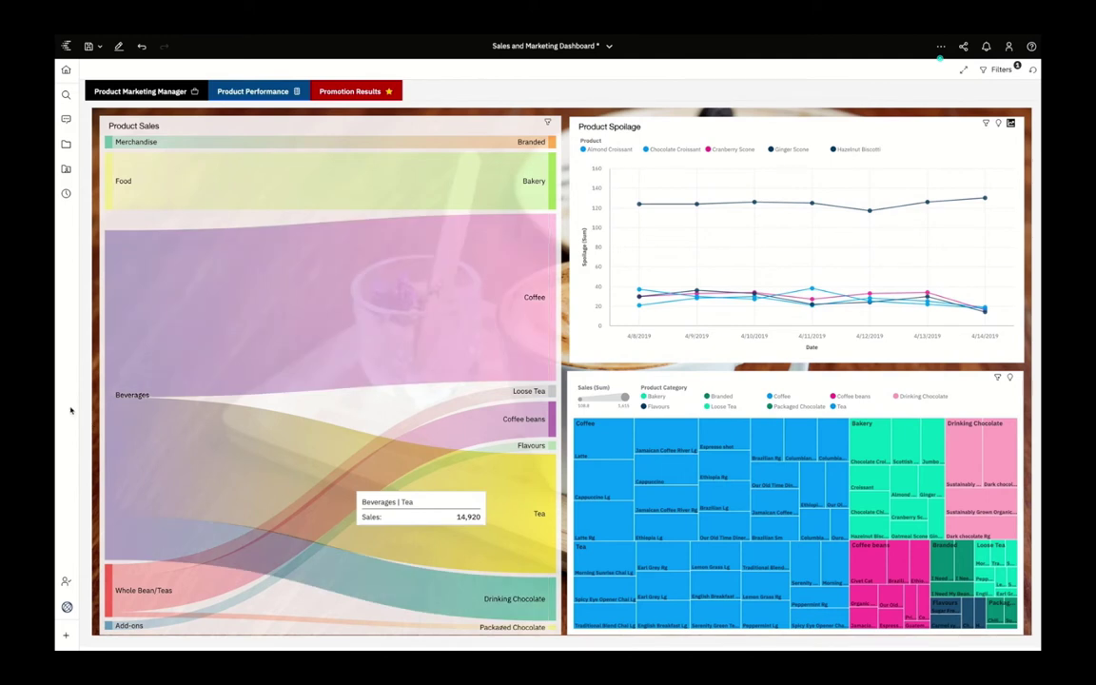
left_click(375, 224)
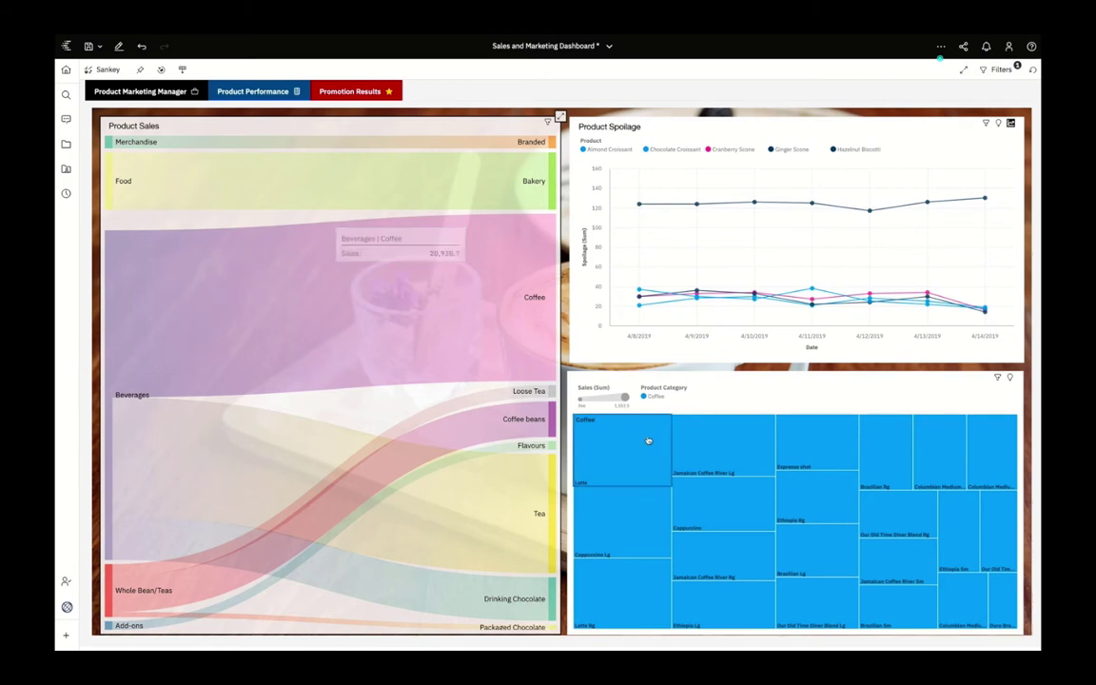
mouse_move(643, 467)
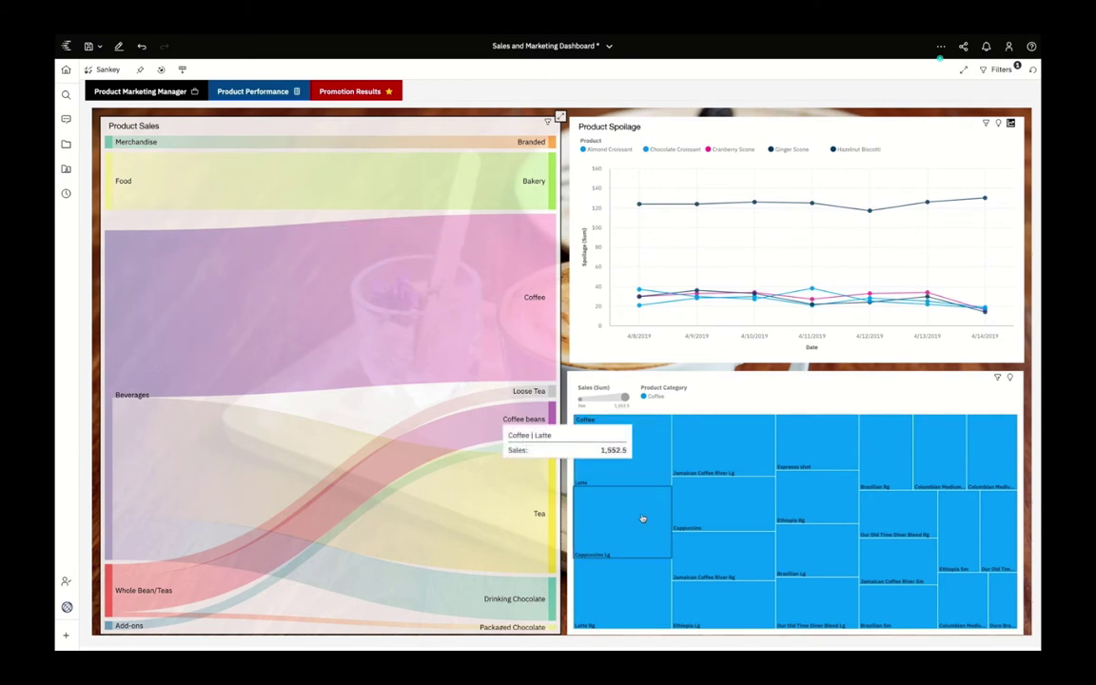
mouse_move(642, 518)
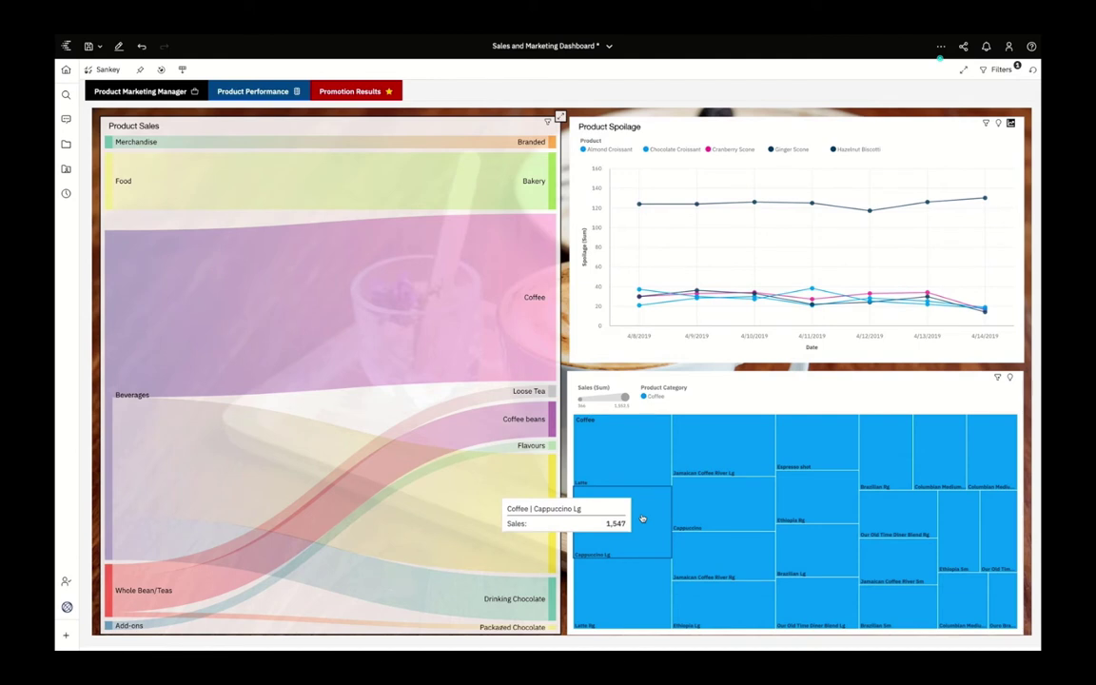
left_click(462, 540)
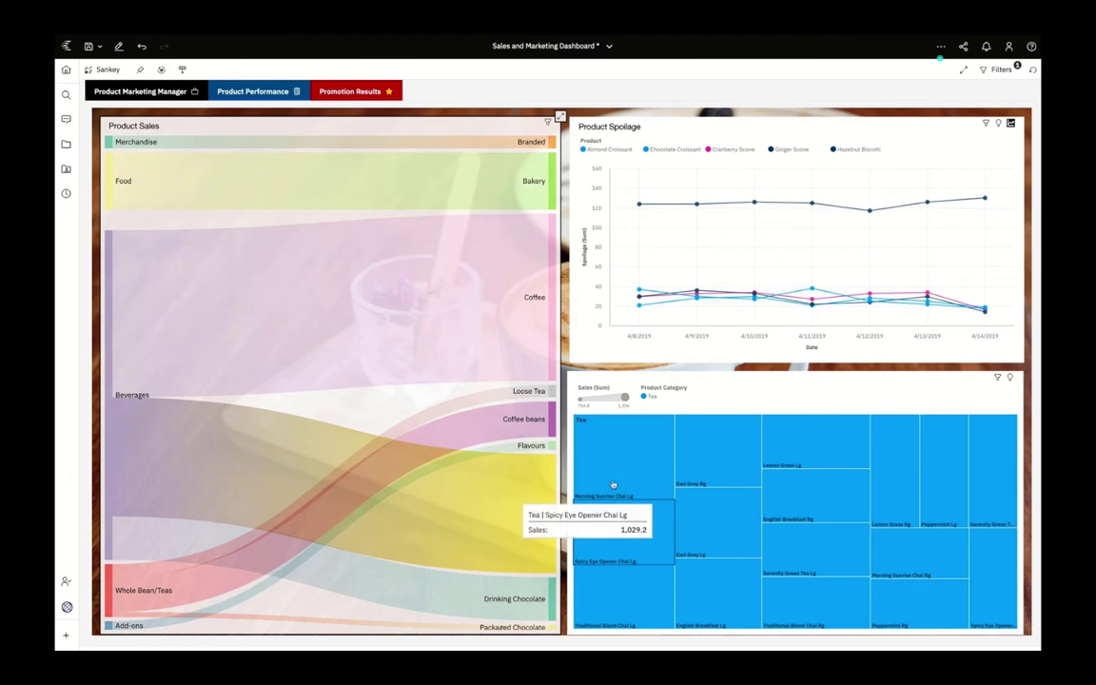
left_click(389, 192)
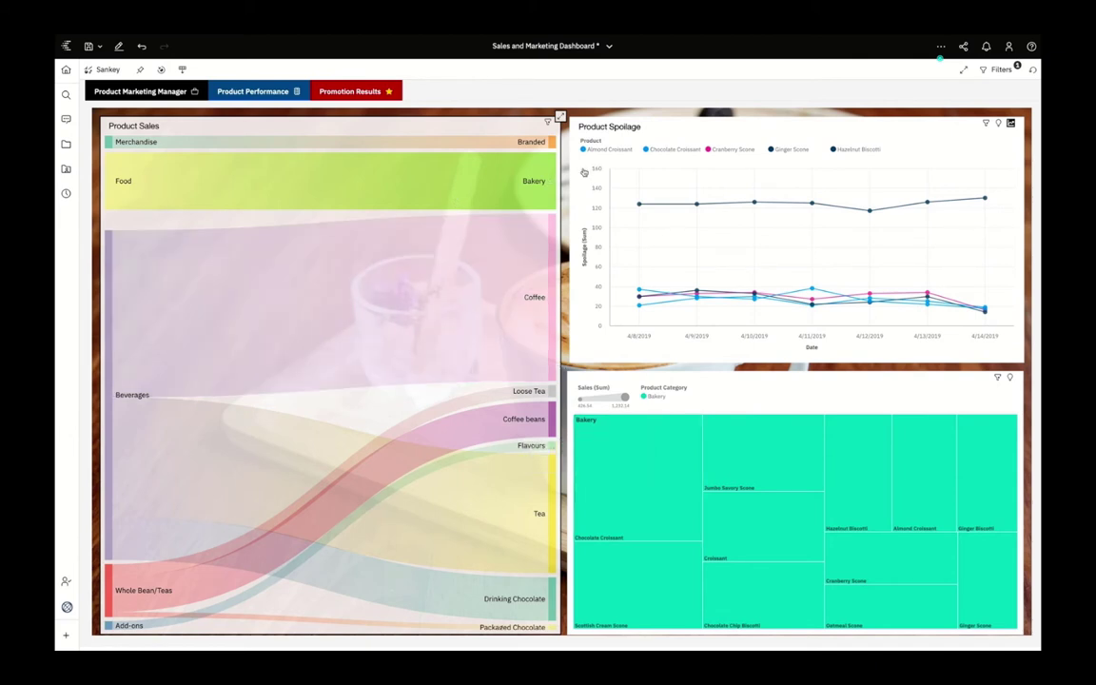
Clear the Bakery filter and bring up the Product Spoilage chart's Forecast settings.
left_click(618, 117)
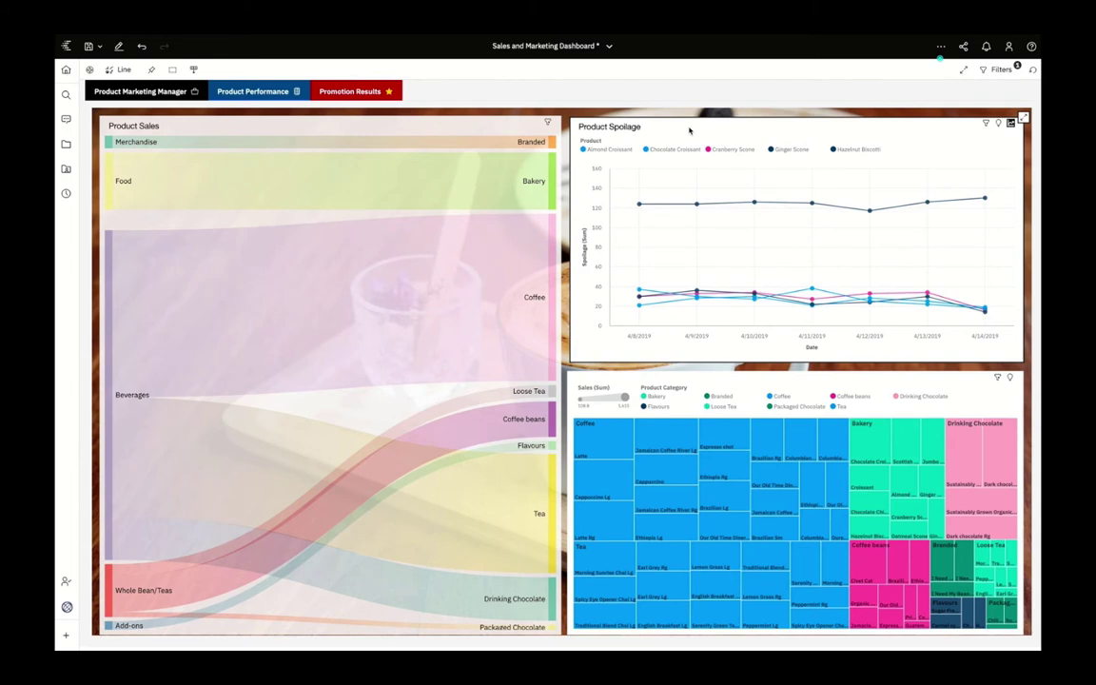
mouse_move(787, 150)
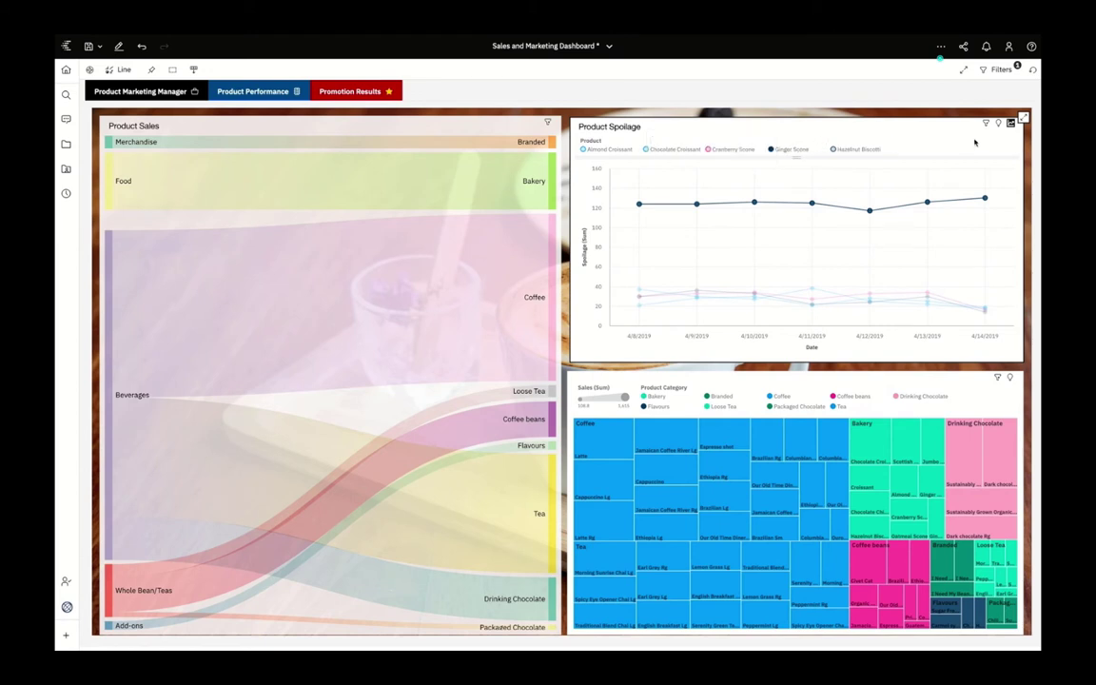
left_click(1010, 124)
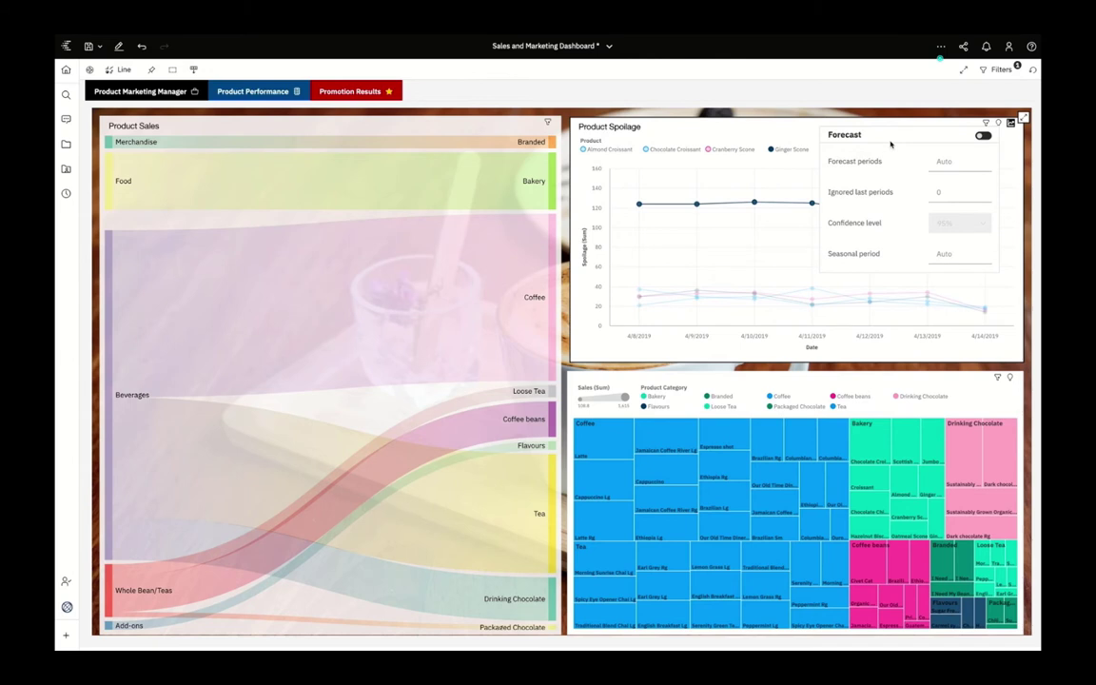
mouse_move(855, 165)
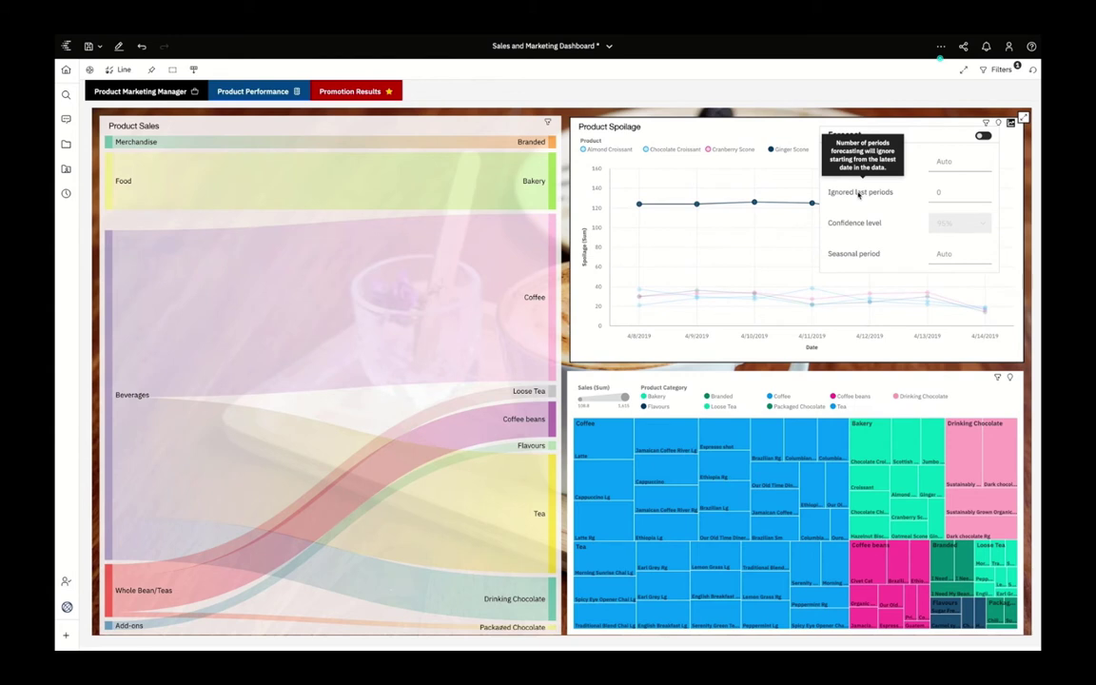
mouse_move(860, 224)
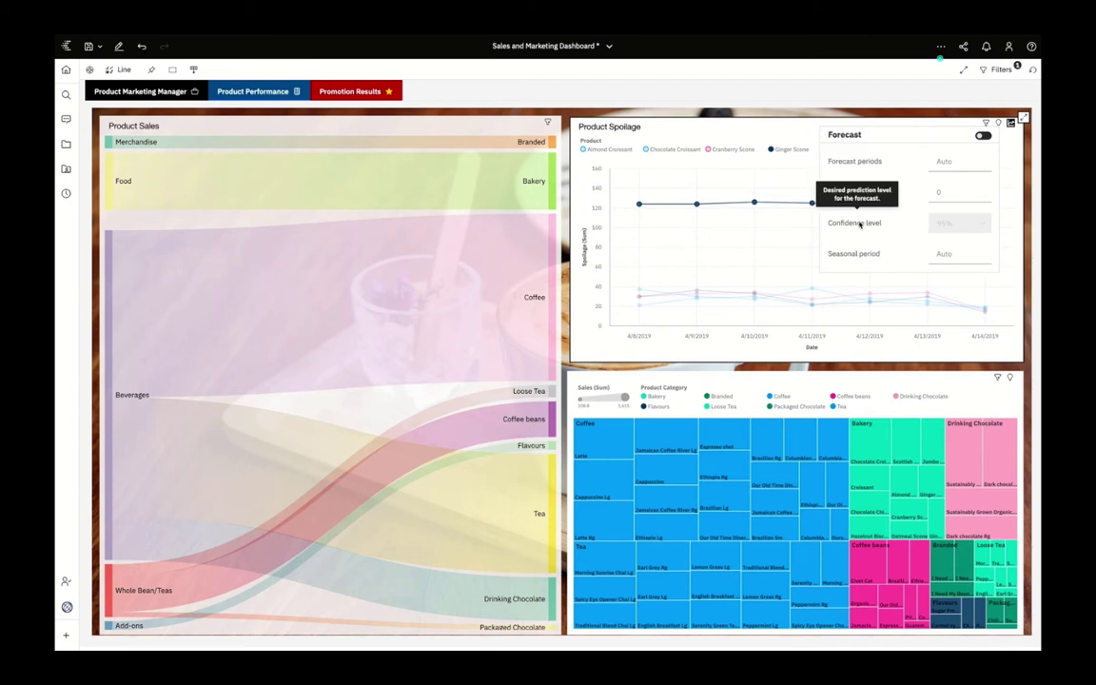
mouse_move(860, 255)
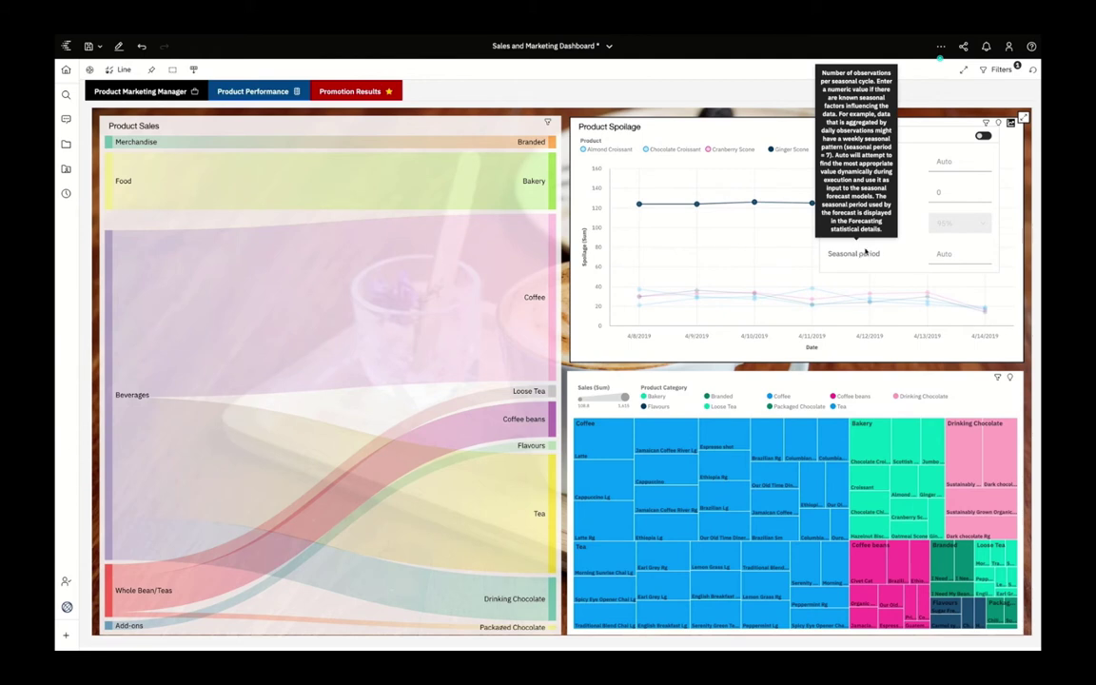
Turn forecasting on for Product Spoilage and apply it, adding dashed lines through 4/16/2019.
left_click(983, 136)
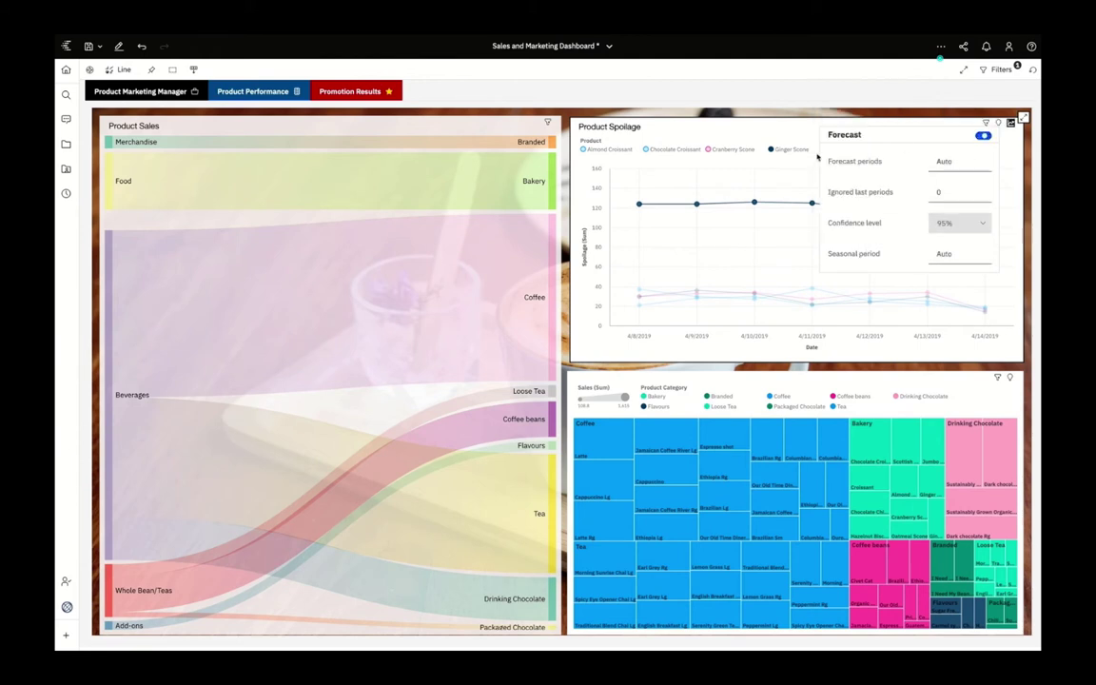
left_click(758, 132)
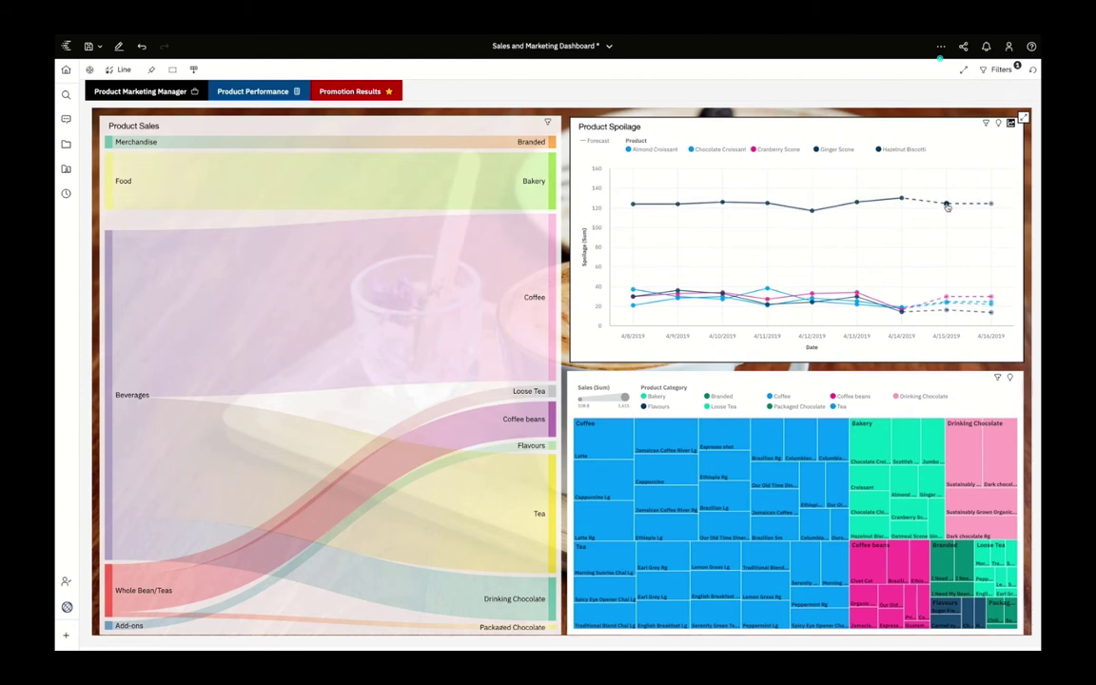
mouse_move(947, 205)
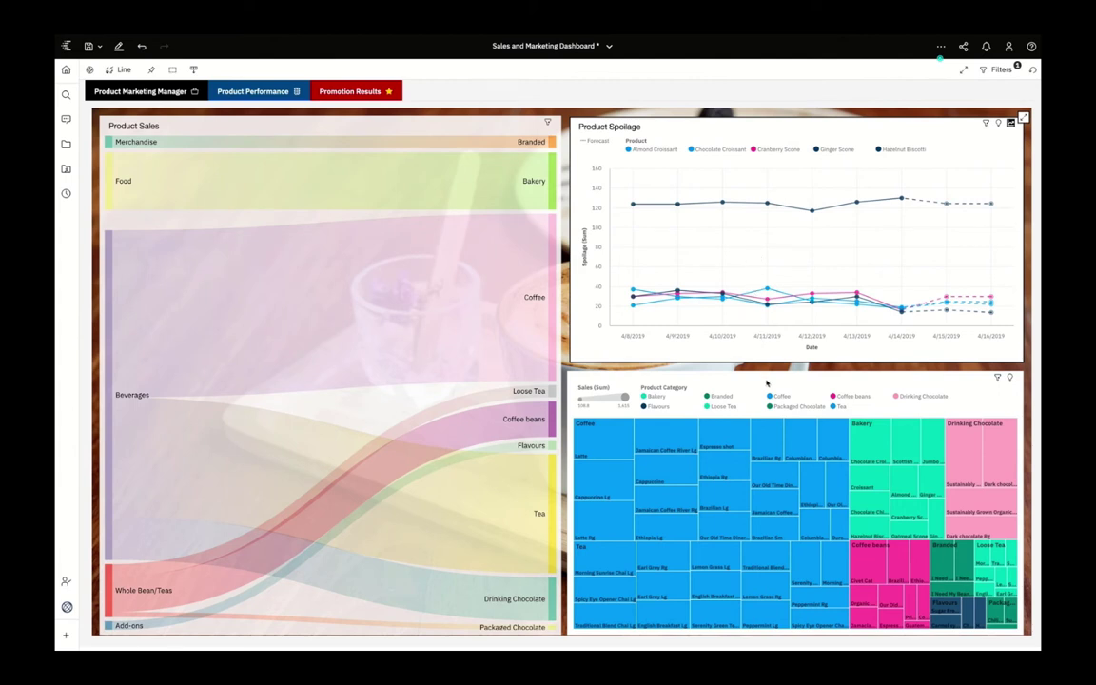
Drill down from the Coffee treemap tile into the Coffee product types.
left_click(754, 421)
left_click(705, 412)
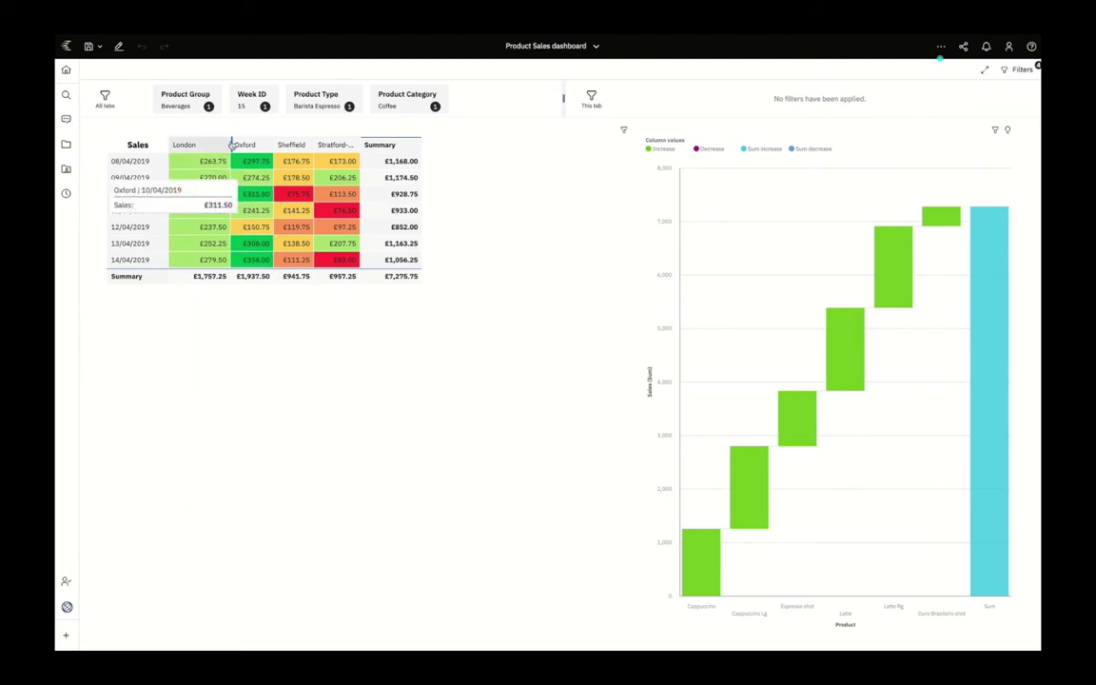
Add a Manchester column to the sales table and try insights on the waterfall chart.
left_click_drag(233, 145, 233, 146)
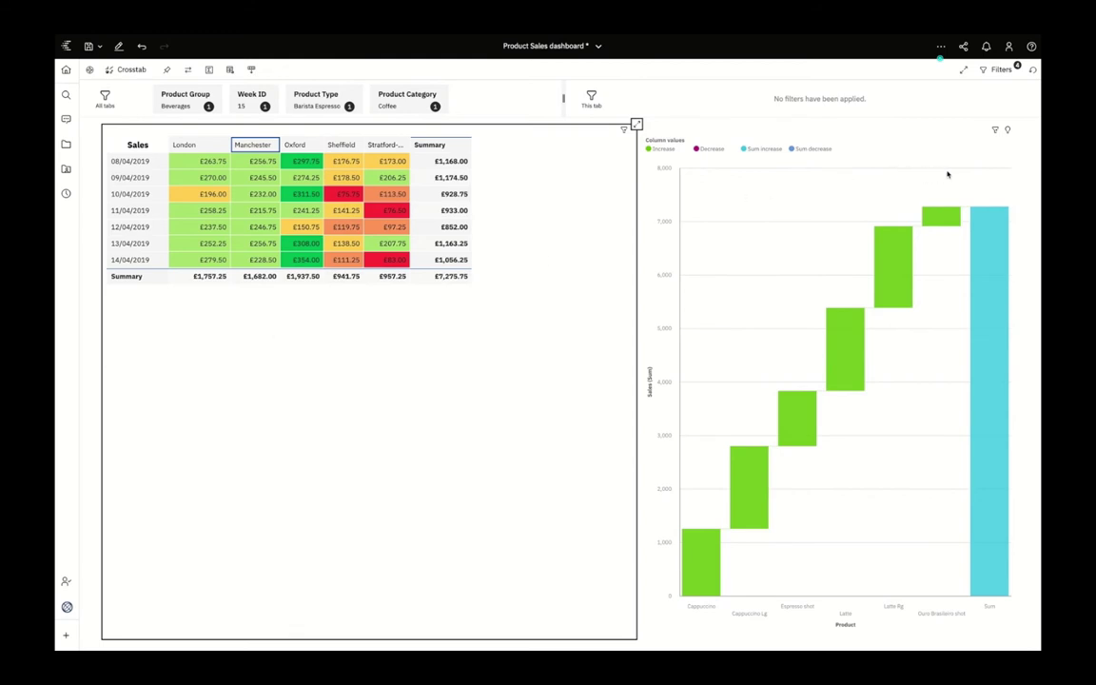
left_click(1010, 131)
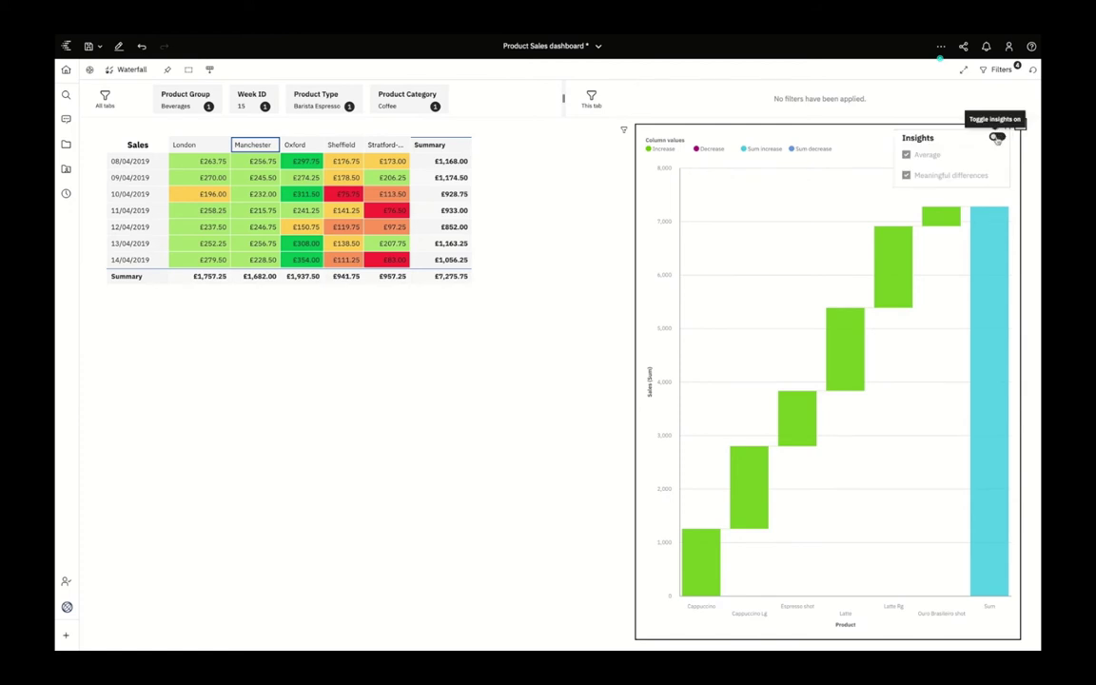
left_click(996, 137)
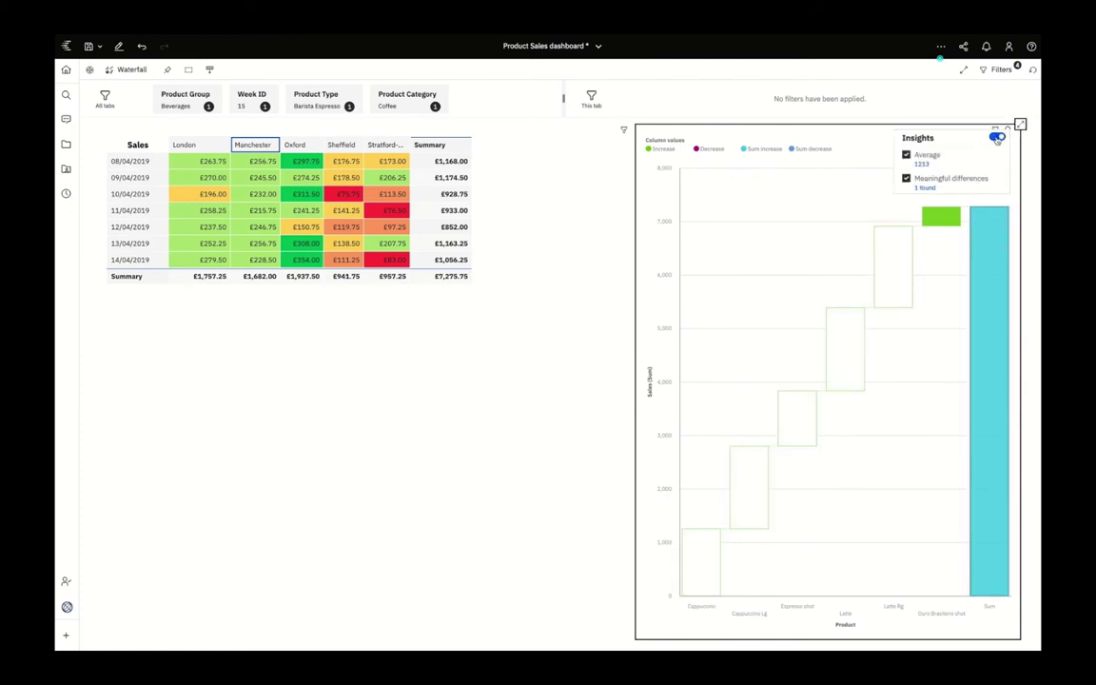
mouse_move(927, 187)
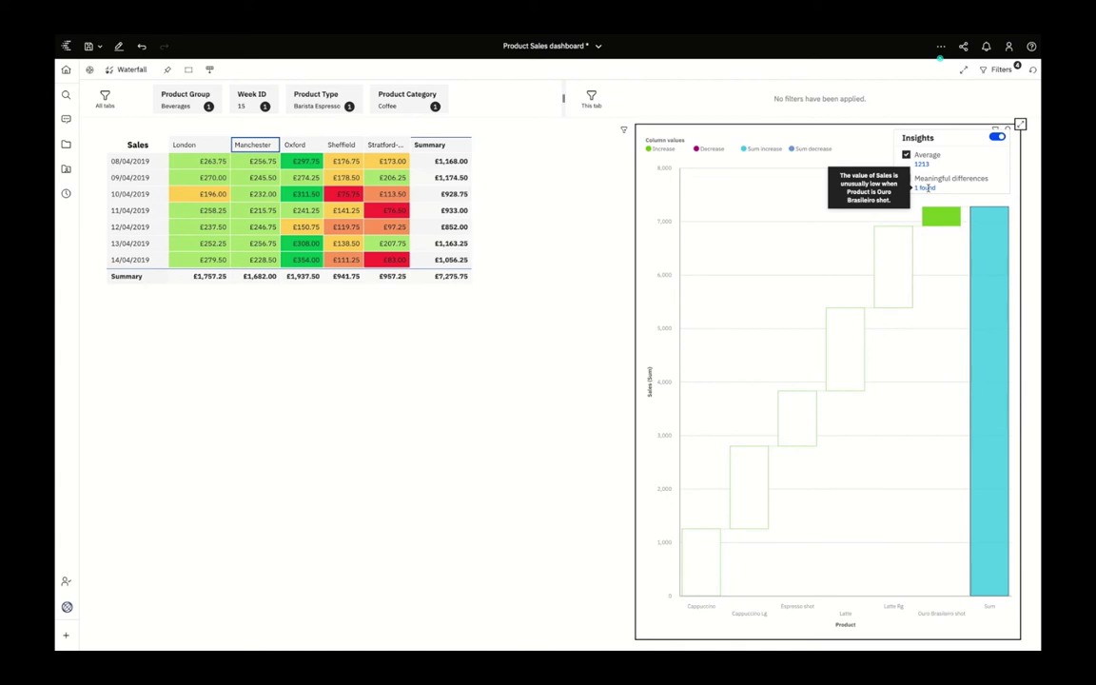
left_click(560, 350)
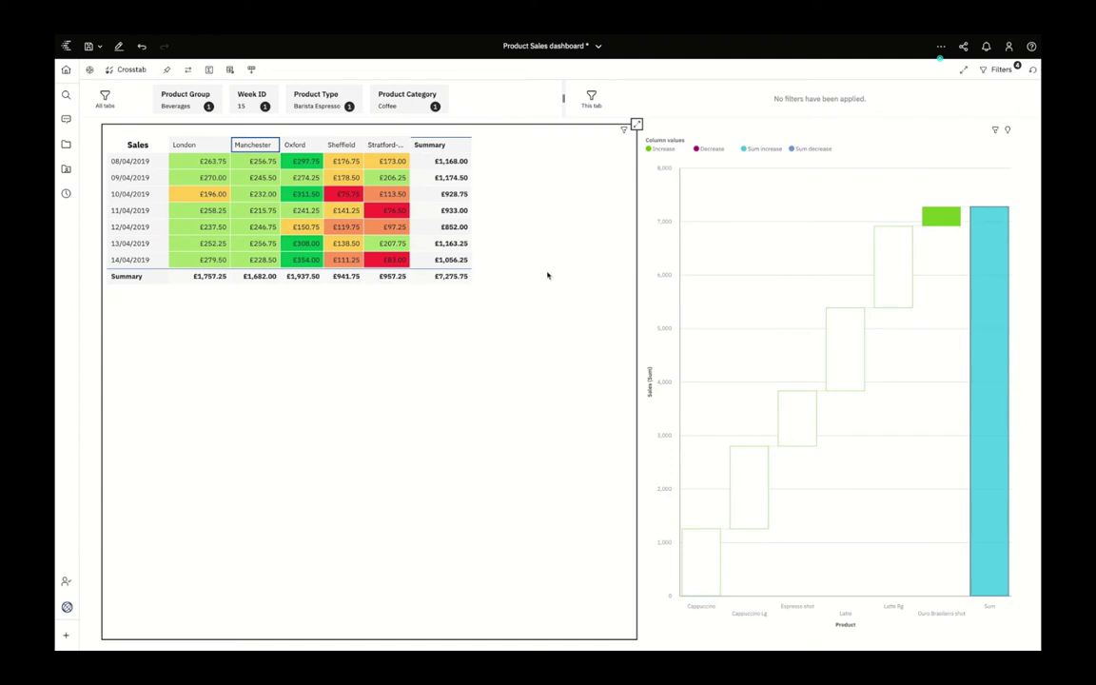
Switch to the Sales and Marketing Dashboard's Promotion Results page and review the results.
left_click(561, 48)
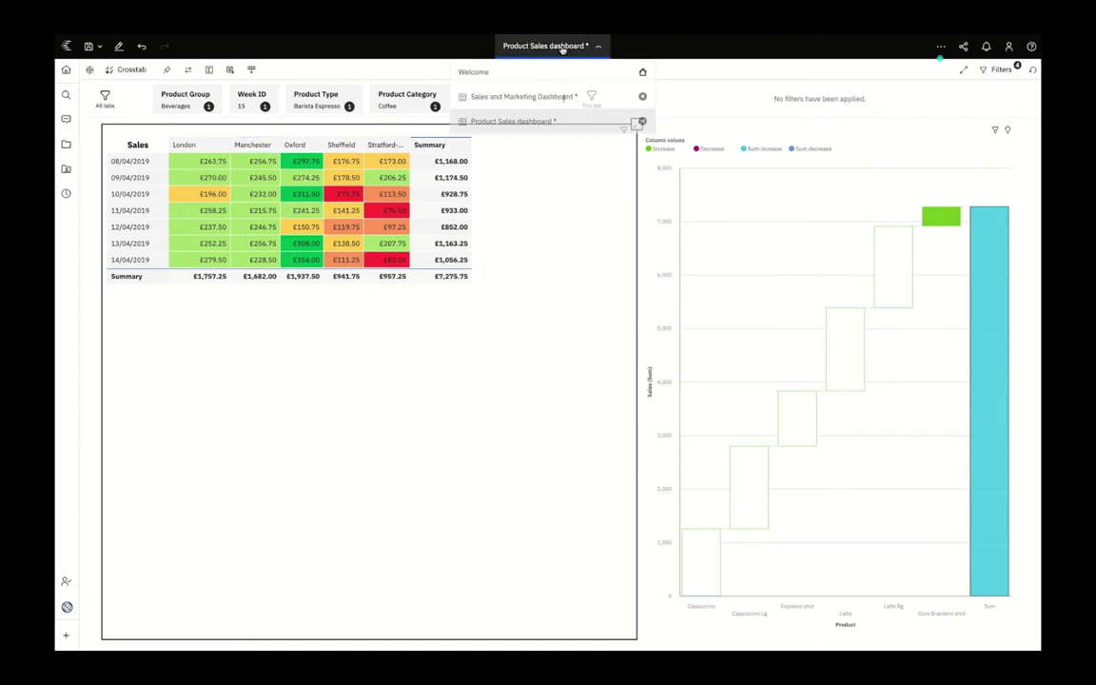
left_click(533, 96)
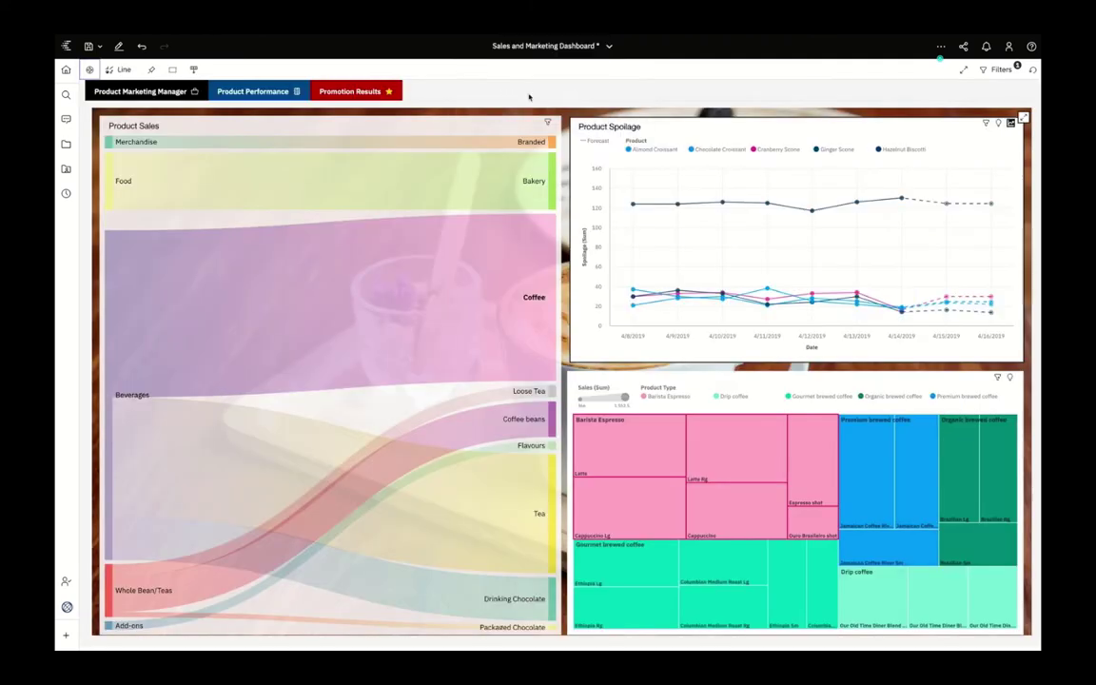
left_click(333, 95)
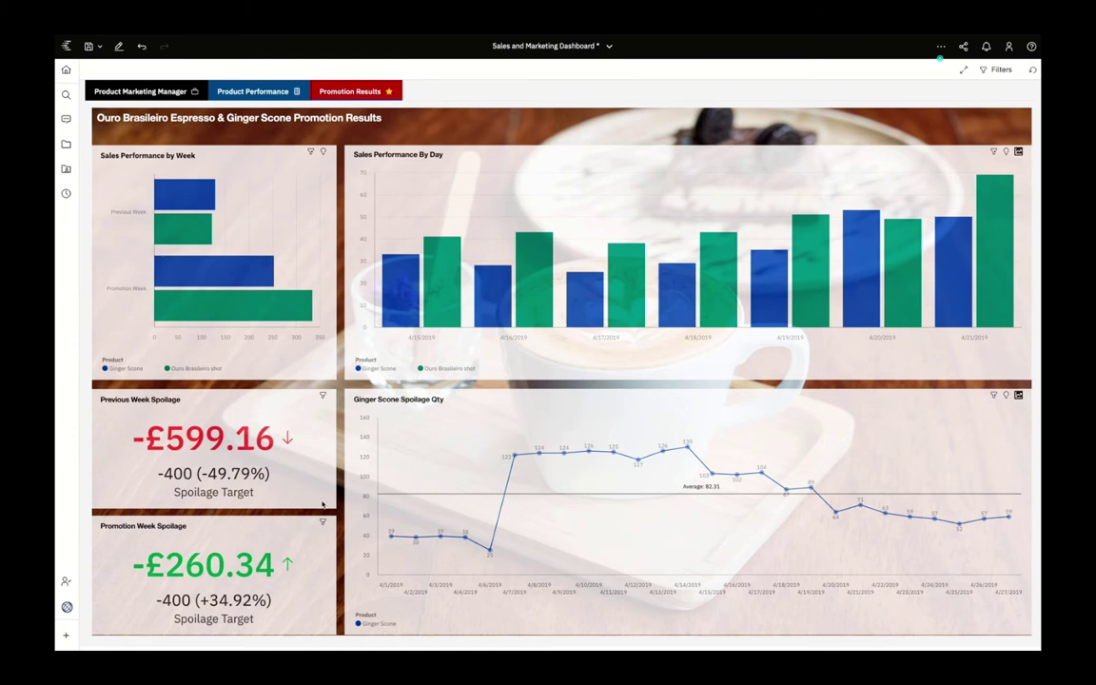
mouse_move(310, 471)
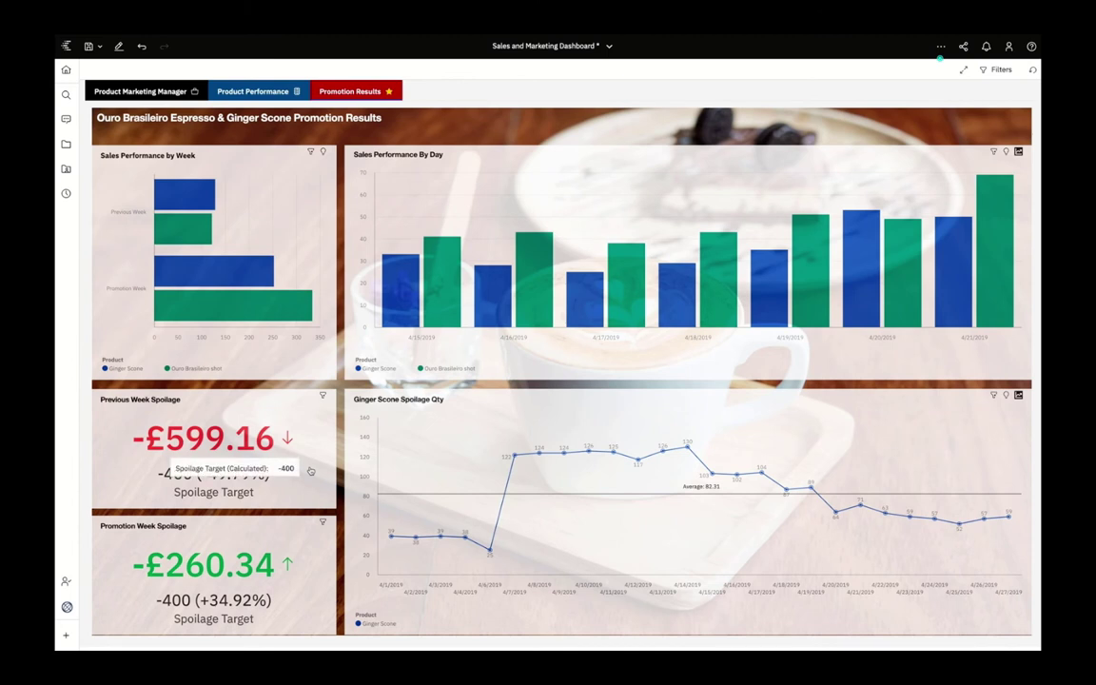
mouse_move(322, 584)
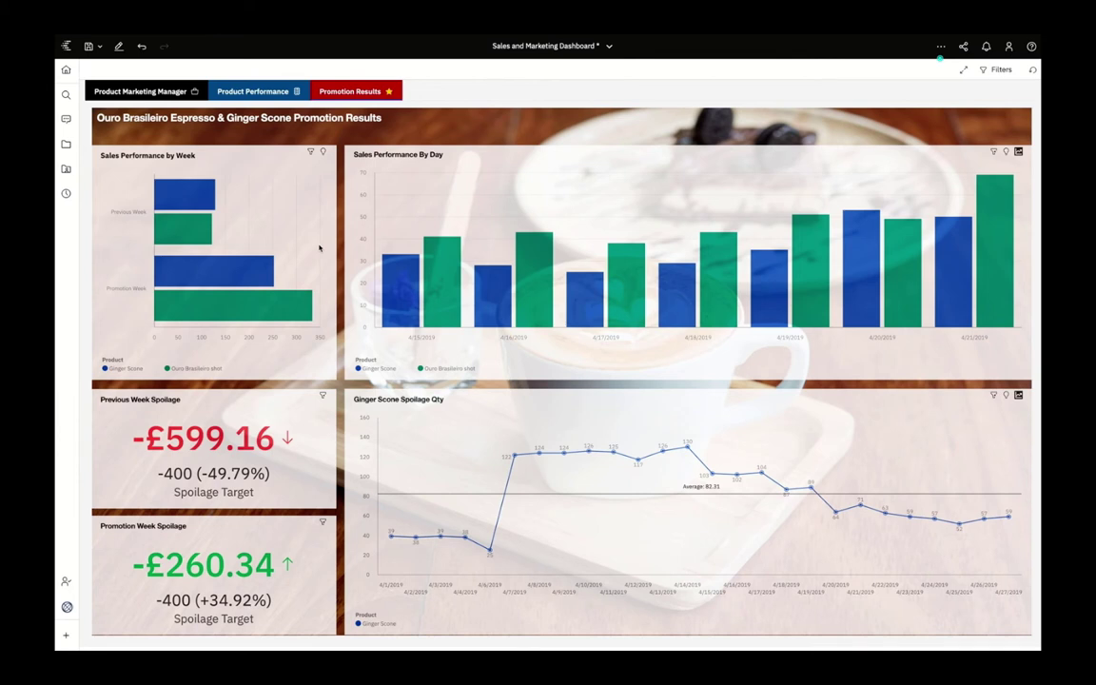
Select the Sales Performance By Day chart and bring up its forecast settings.
left_click(604, 183)
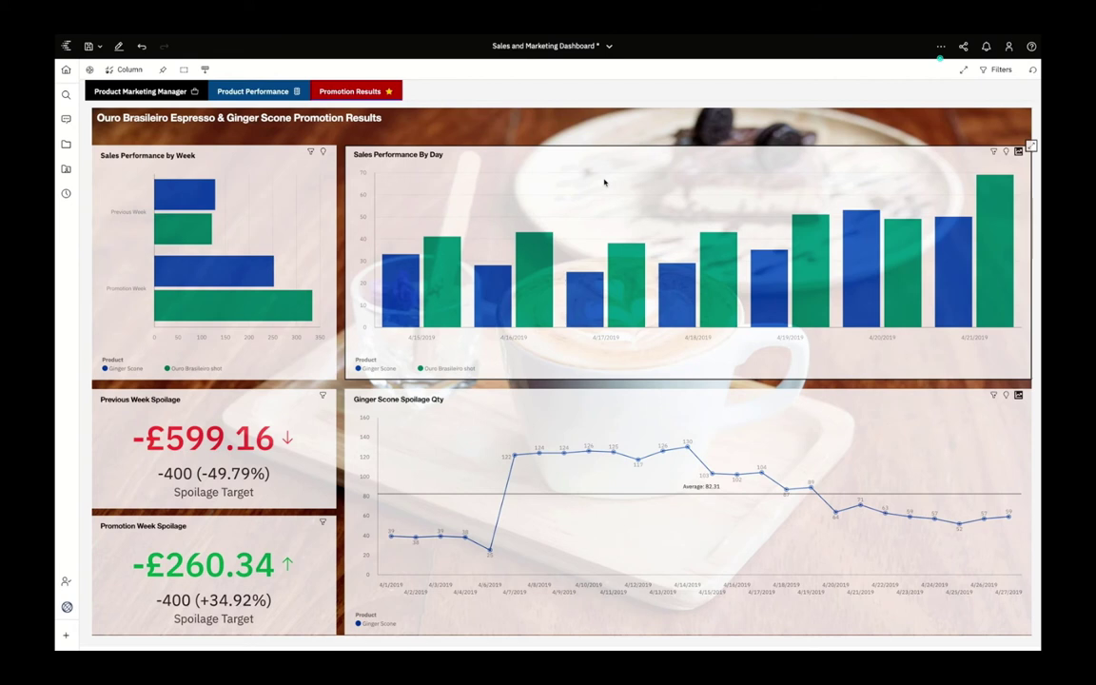
left_click(1018, 152)
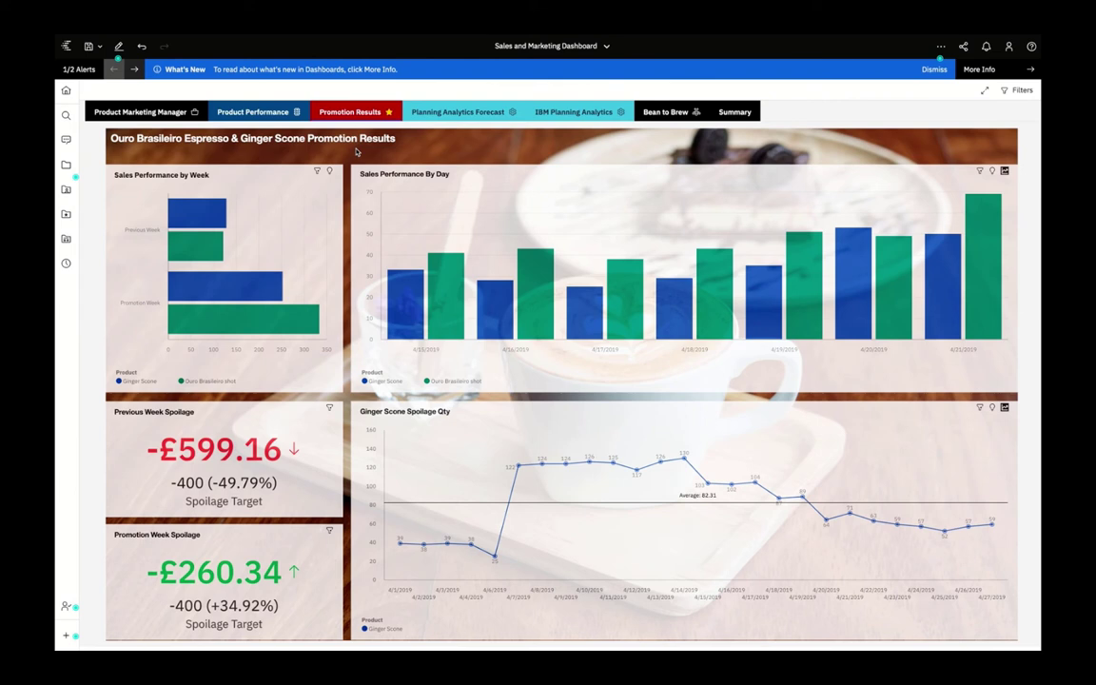
left_click(409, 111)
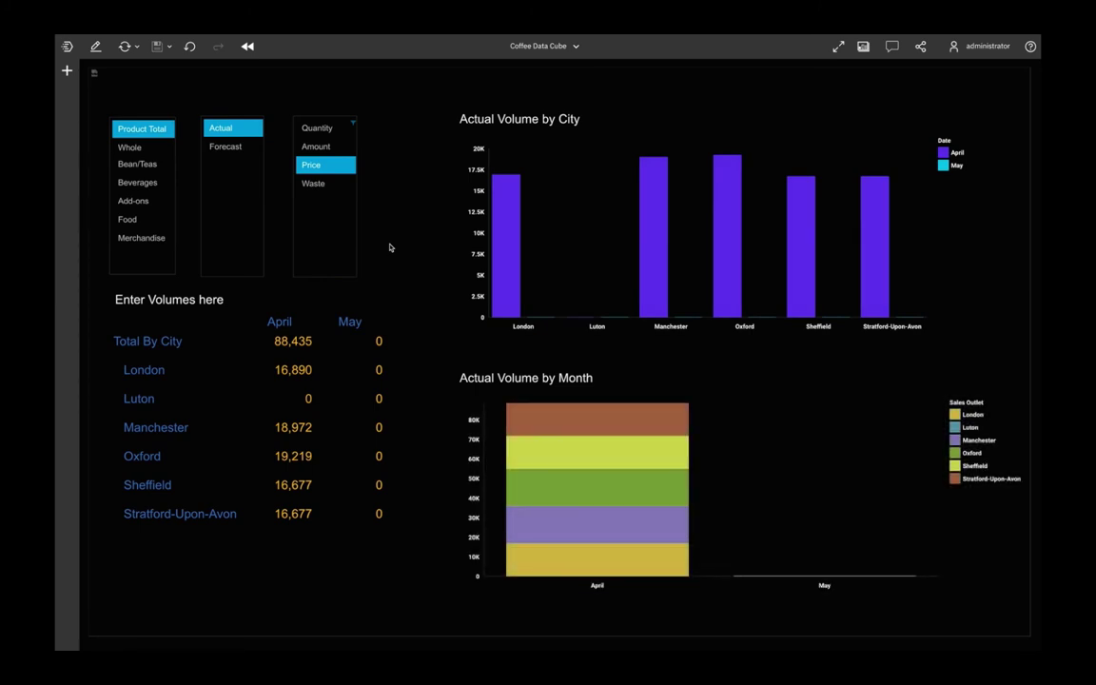
Try the cube selectors: Whole Bean/Teas, Beverages, Forecast versus Actual, and Amount and Price measures.
left_click_drag(134, 148, 138, 174)
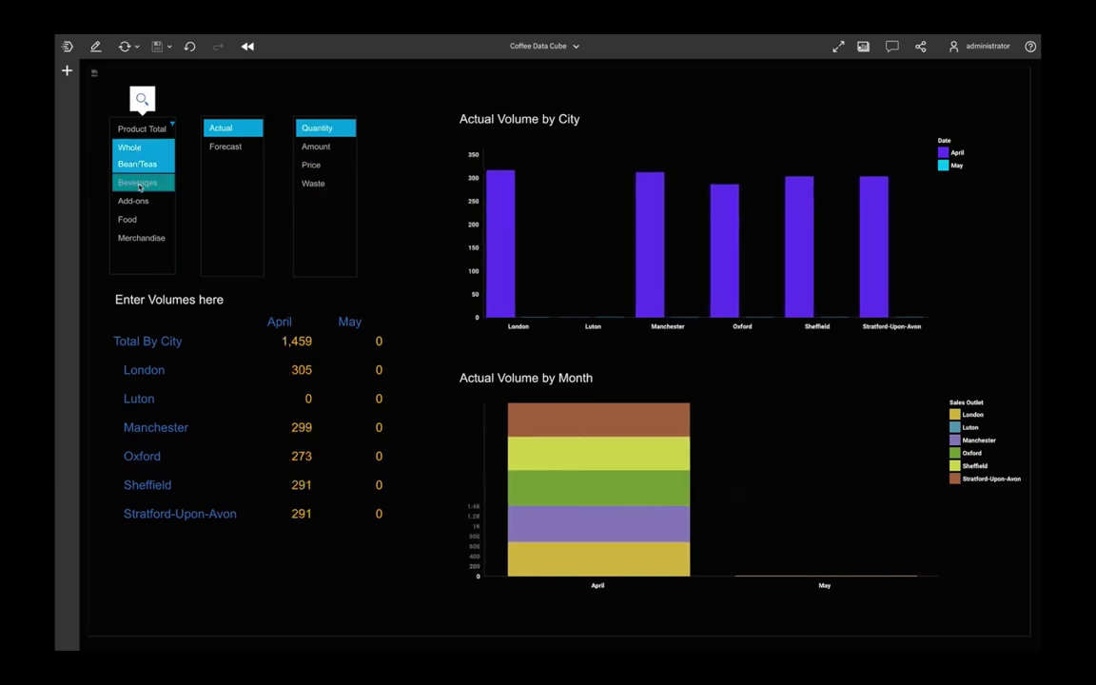
left_click(139, 183)
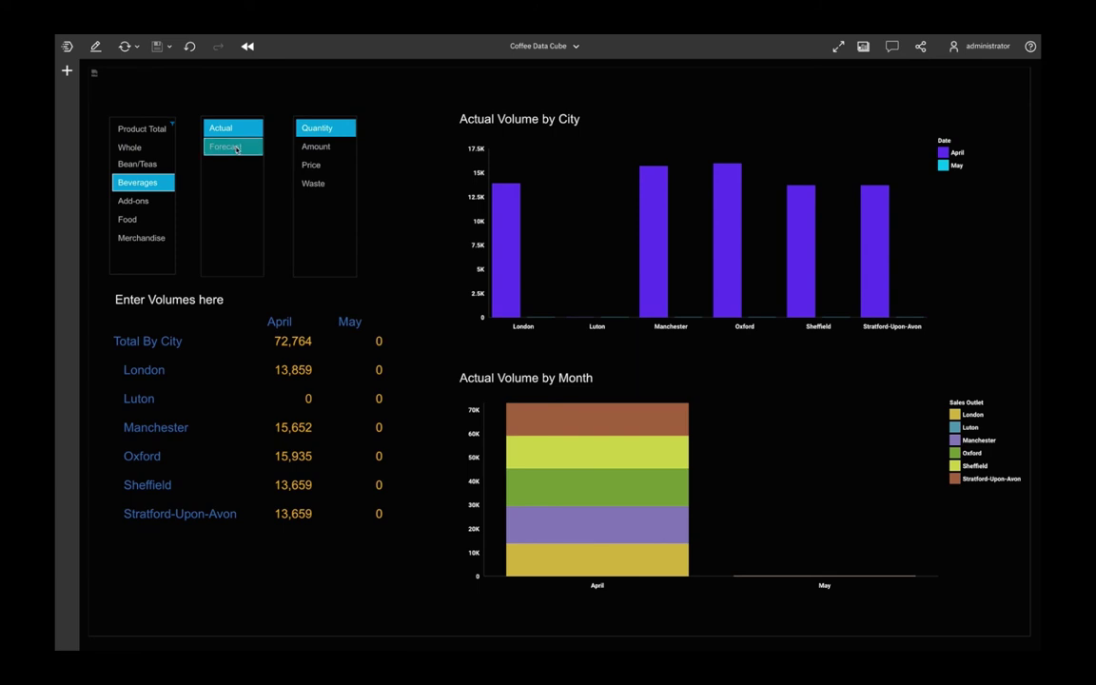
left_click(233, 147)
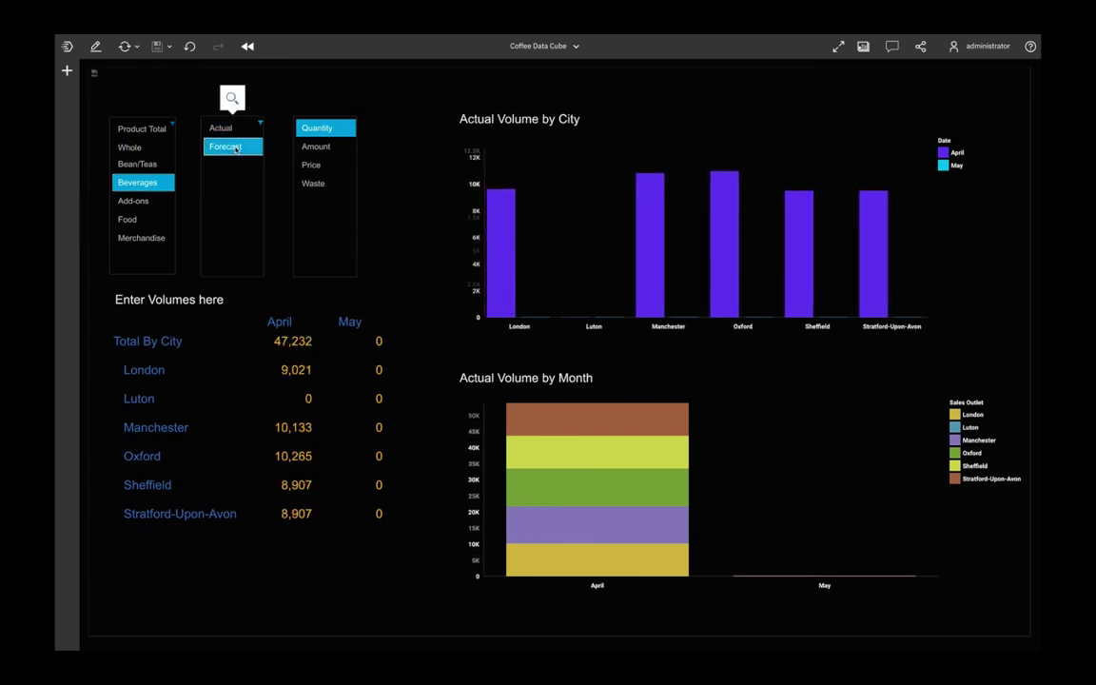
left_click(220, 129)
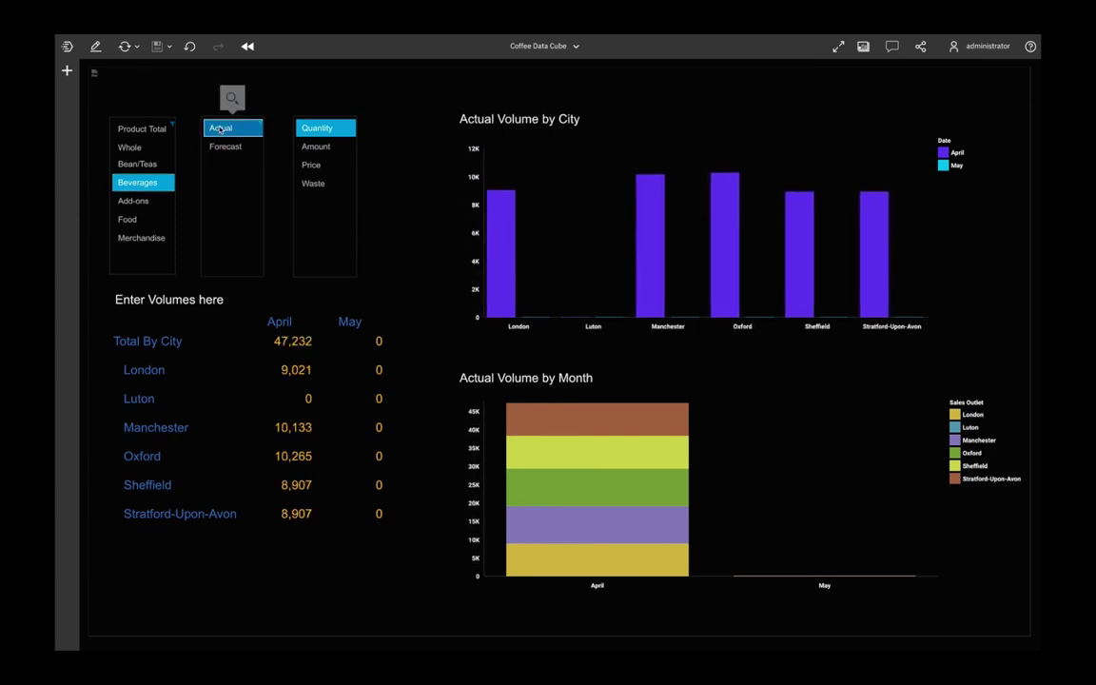
left_click(321, 148)
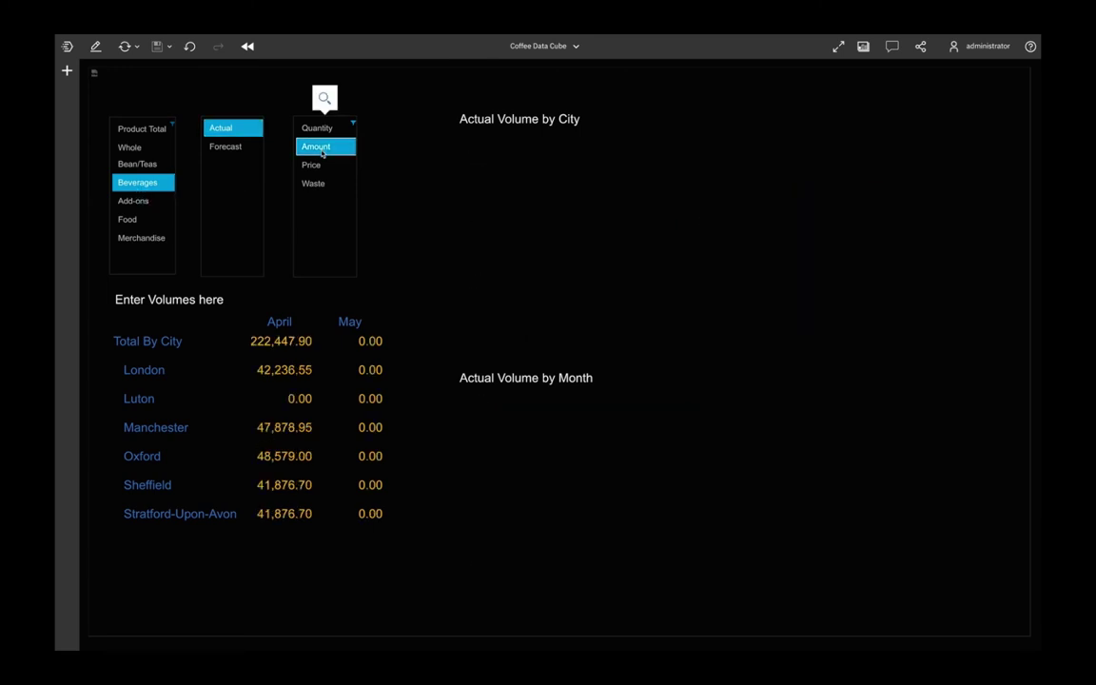
left_click(315, 166)
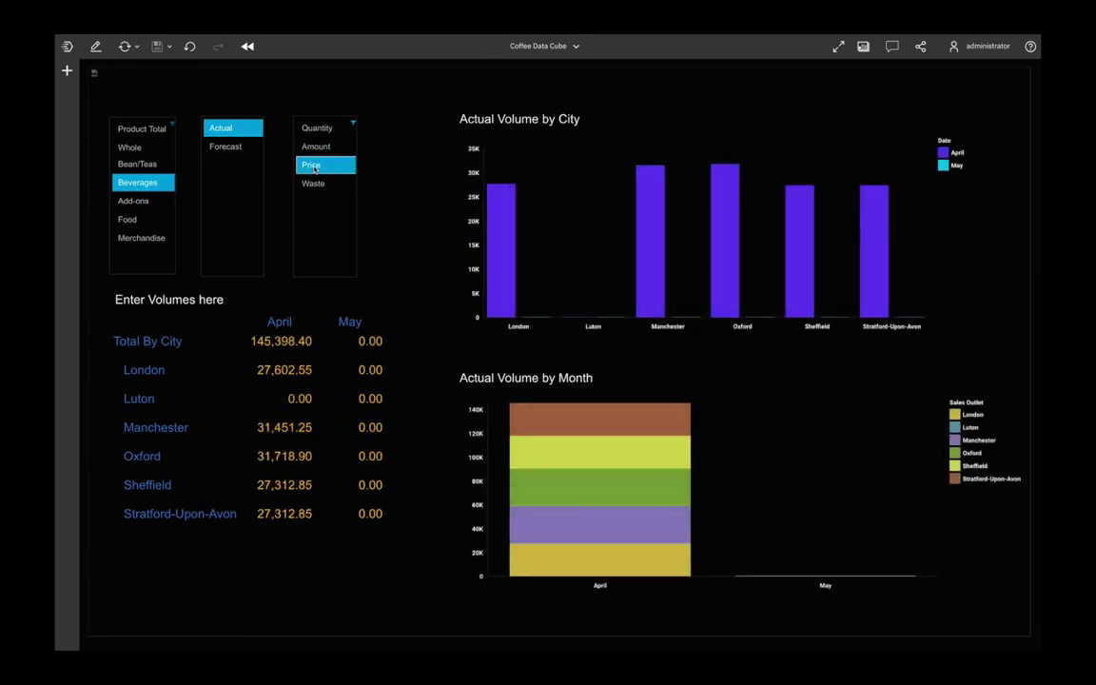
Set the view to Product Total, Forecast scenario, Quantity measure.
left_click(141, 130)
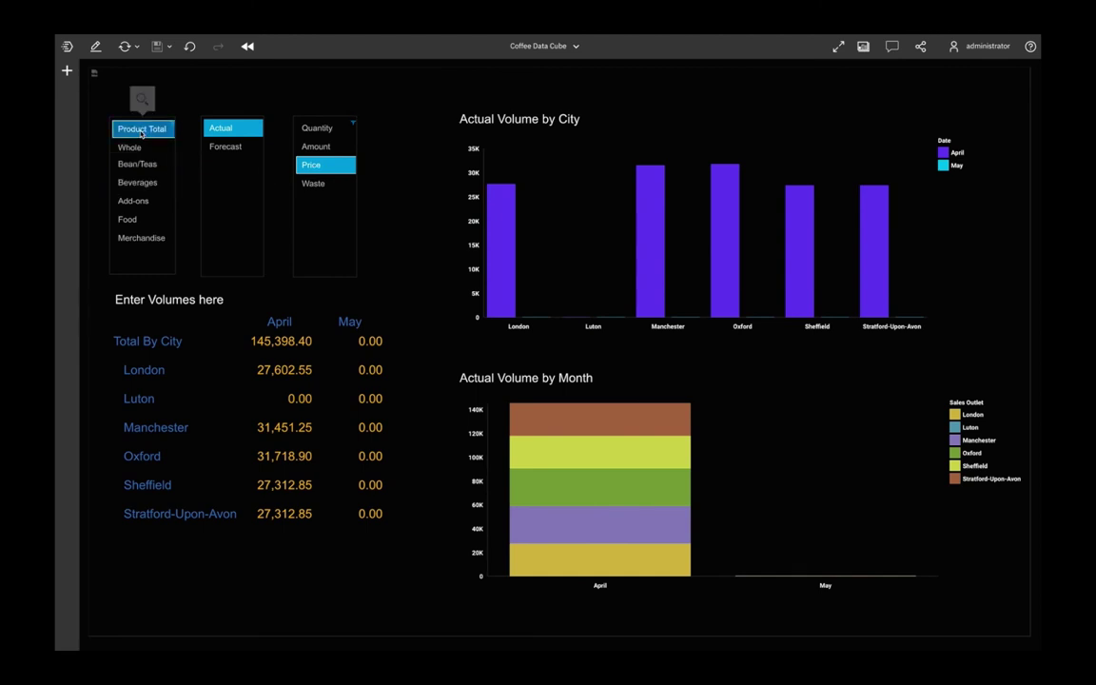
left_click(228, 147)
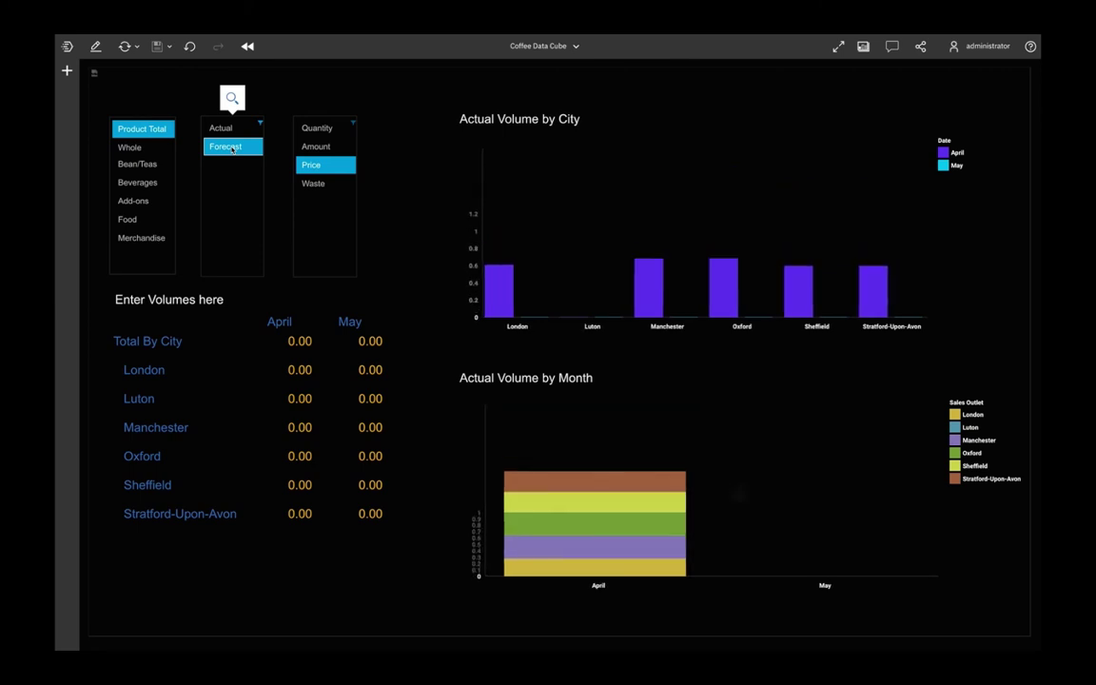
left_click(318, 129)
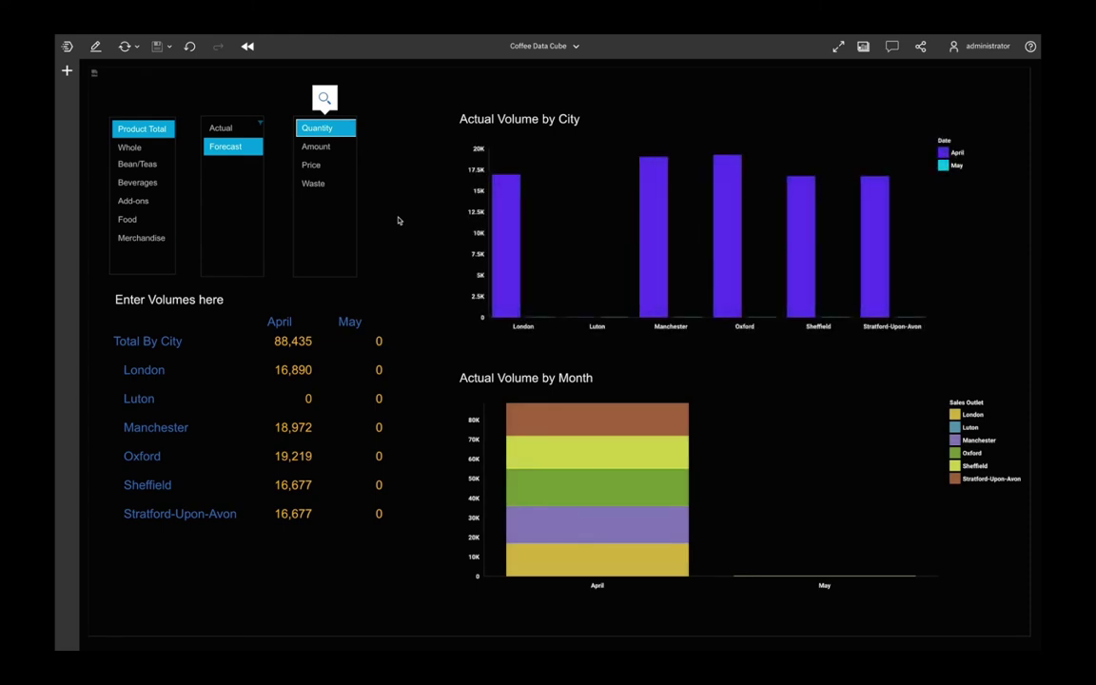
left_click(318, 148)
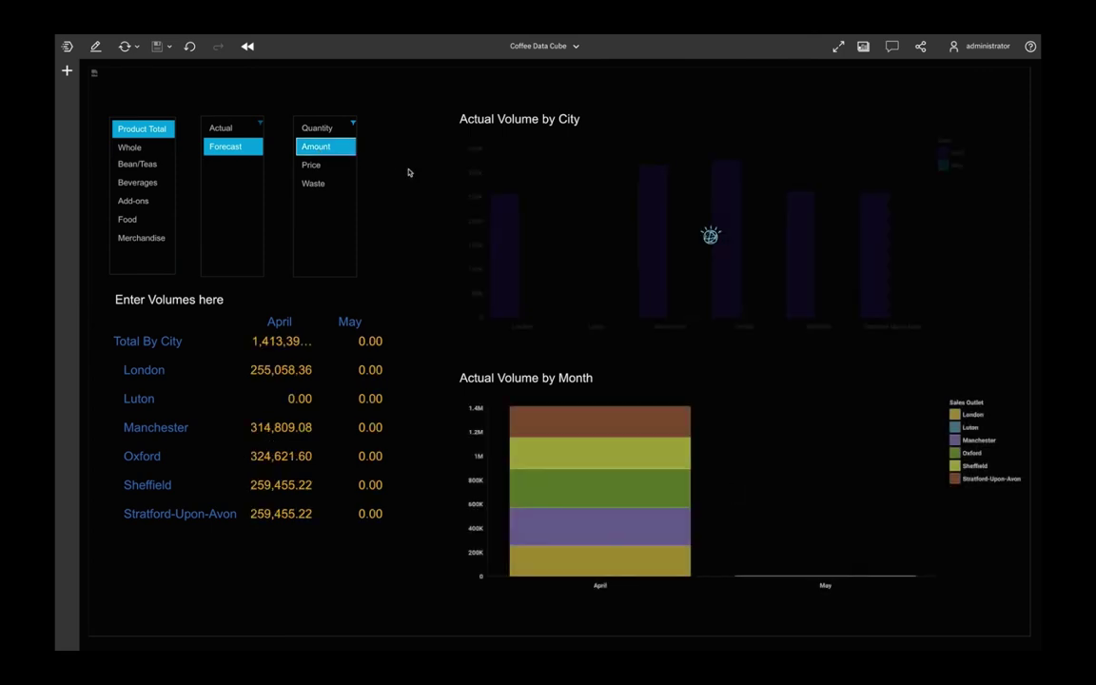
left_click(317, 129)
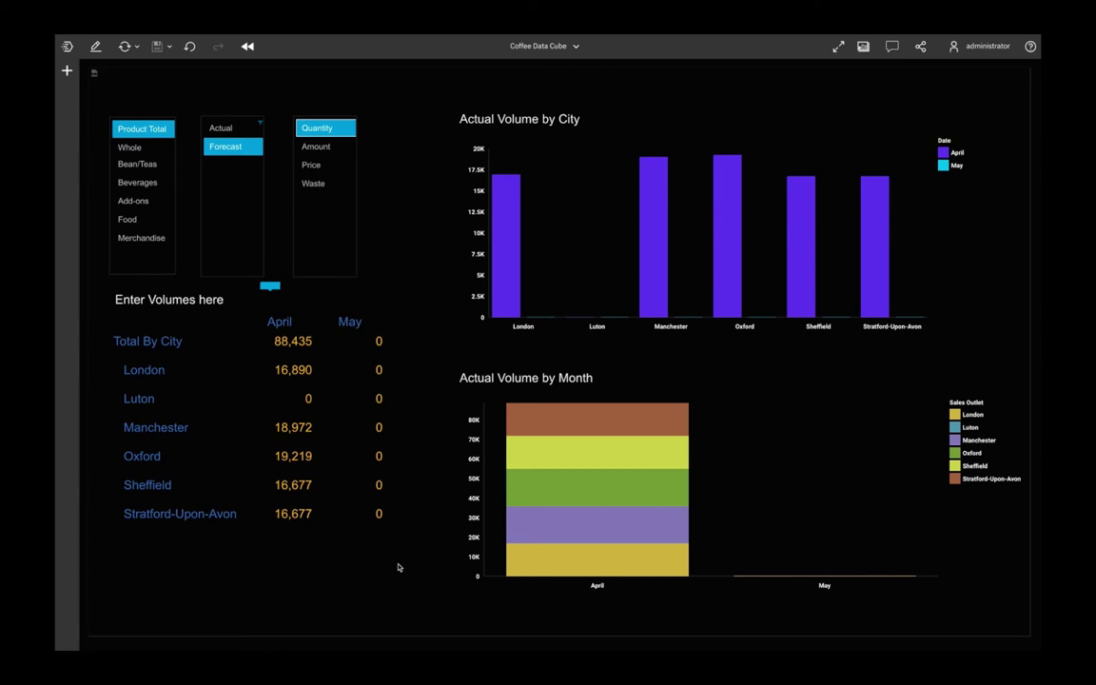
Enter May forecasts of 40, 0, 25, 15 and 10 for London, Luton, Manchester, Oxford and Sheffield.
left_click(377, 372)
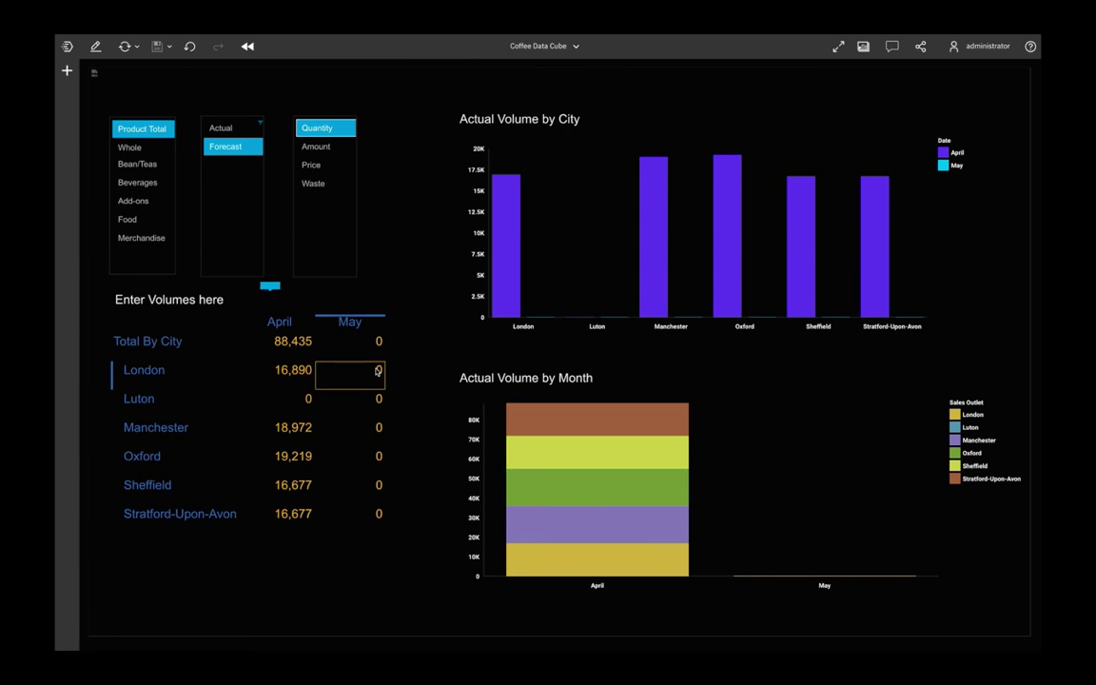
type("40")
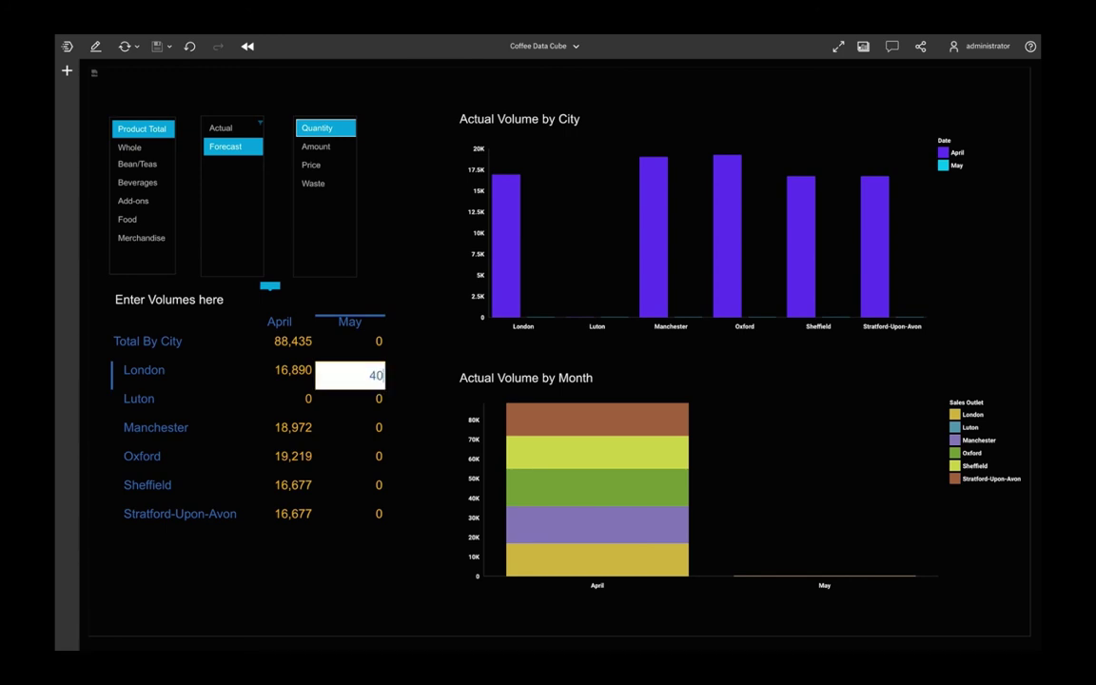
key("Return")
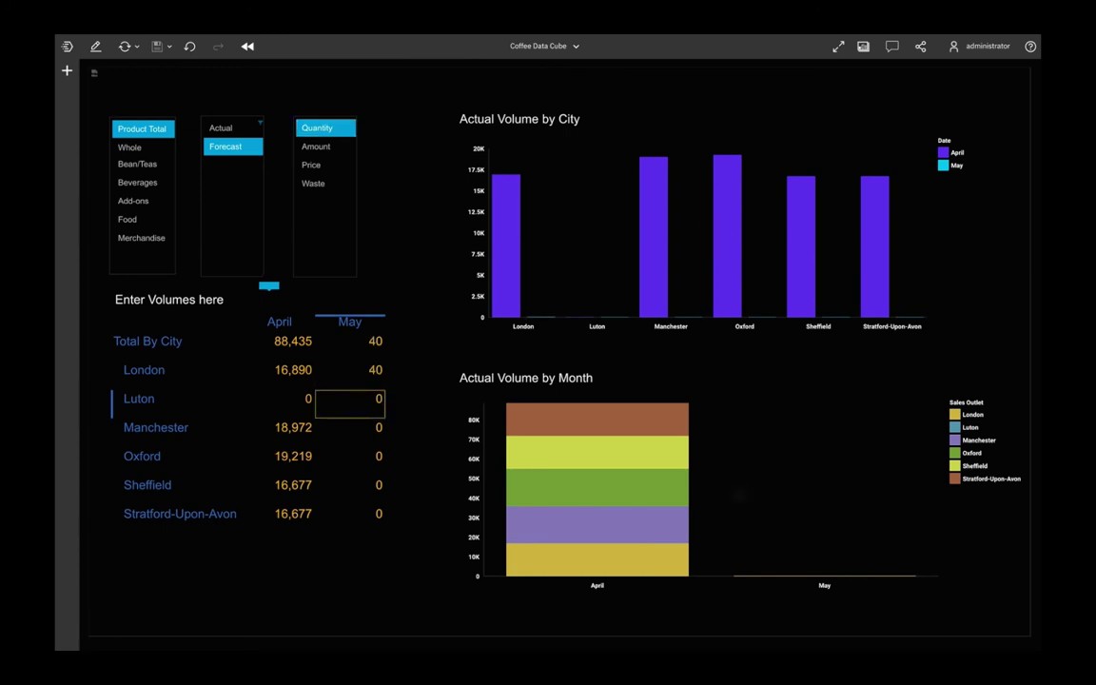
type("0")
key("Return")
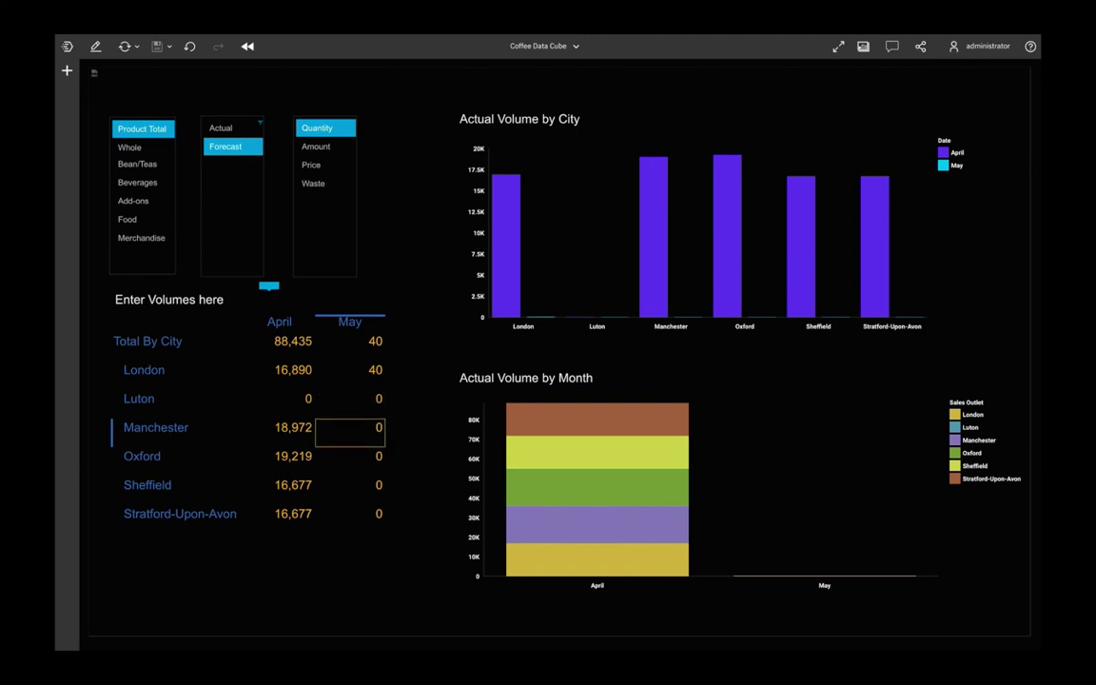
type("25")
key("Return")
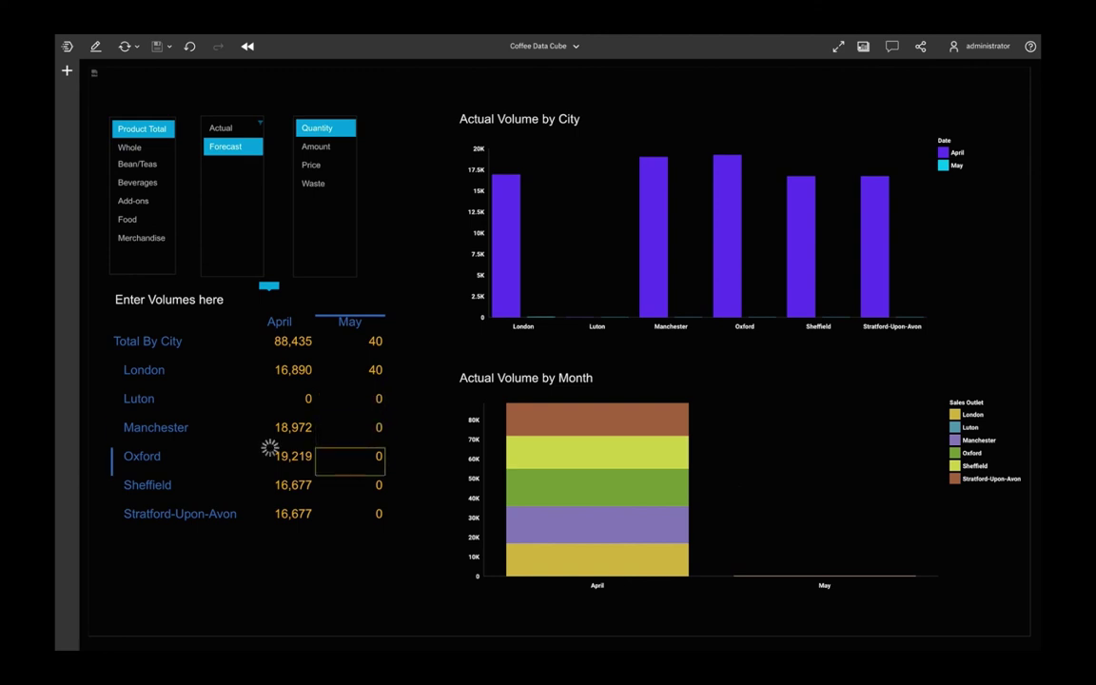
type("15")
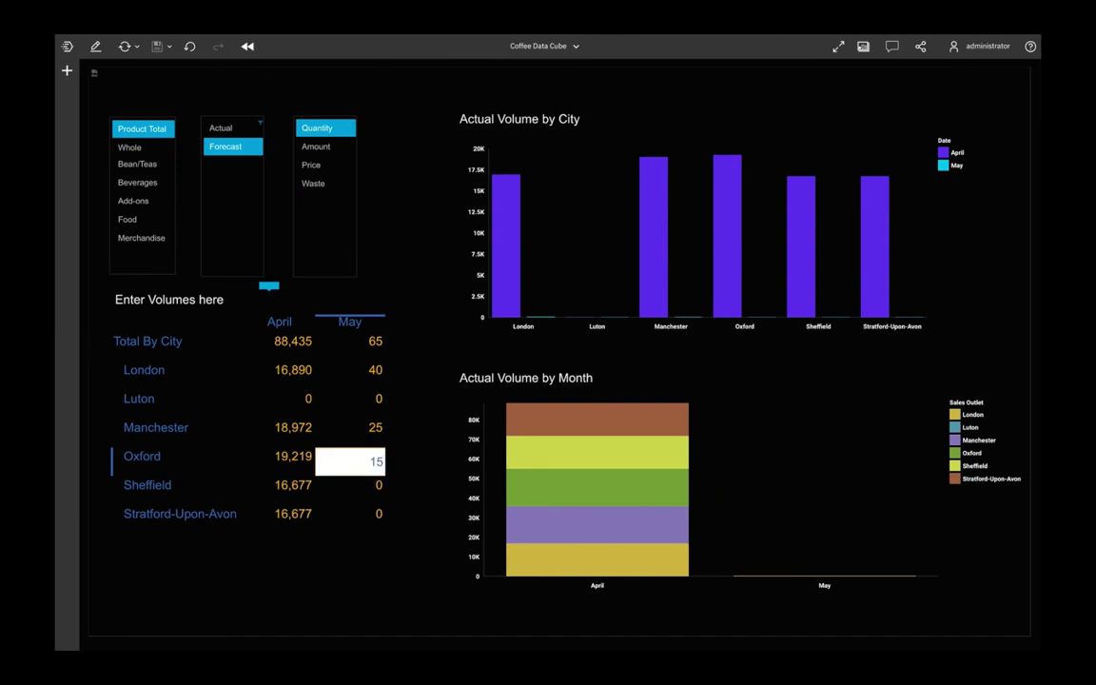
key("Return")
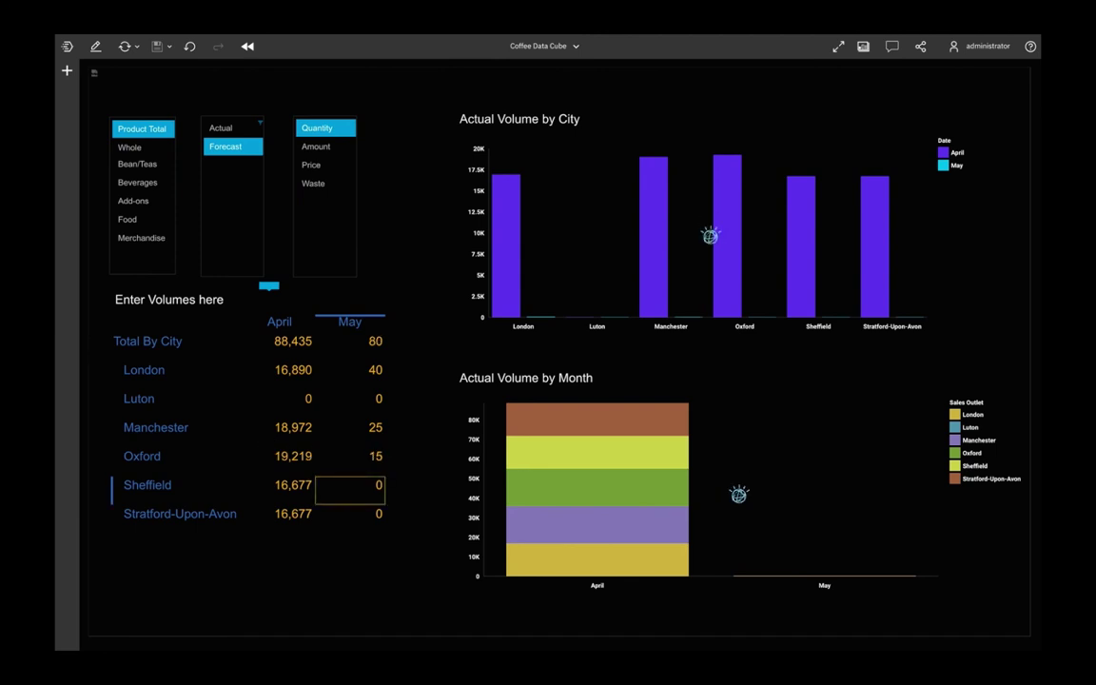
type("10")
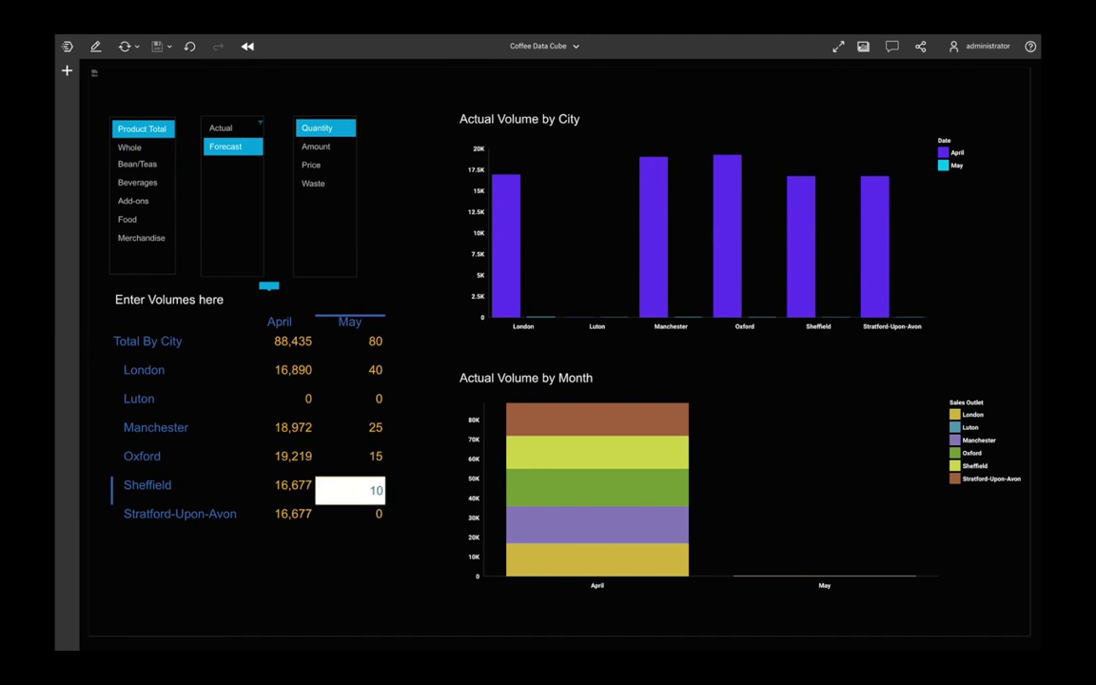
key("Return")
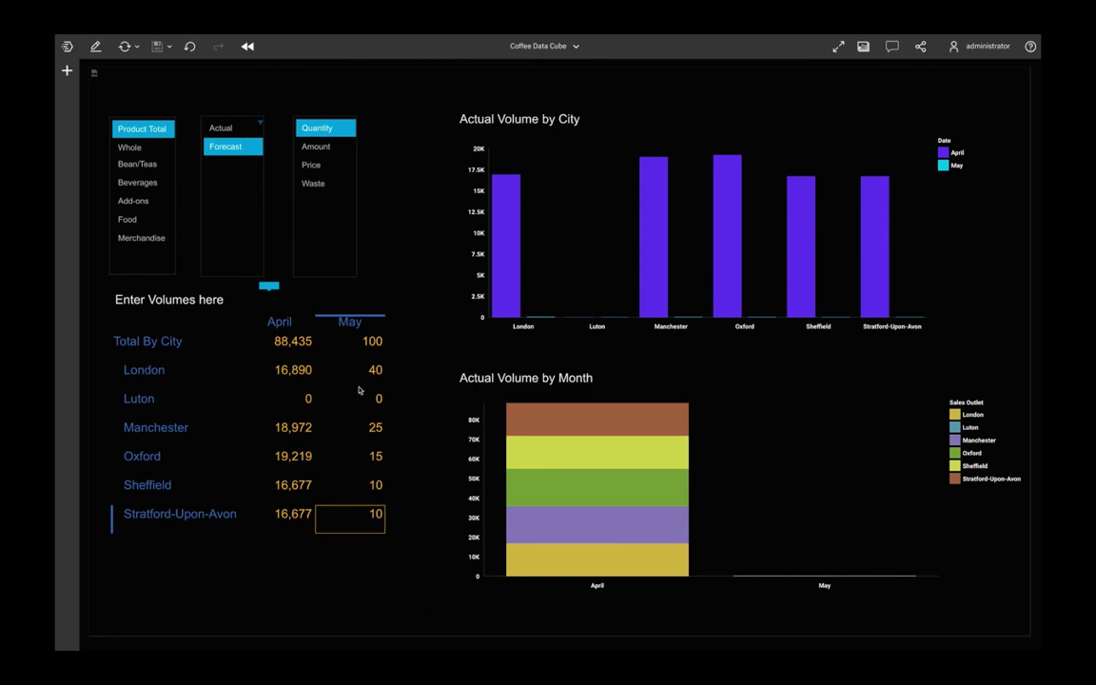
Enter 88,000 as the May Total By City, spreading it proportionally across cities.
left_click(371, 343)
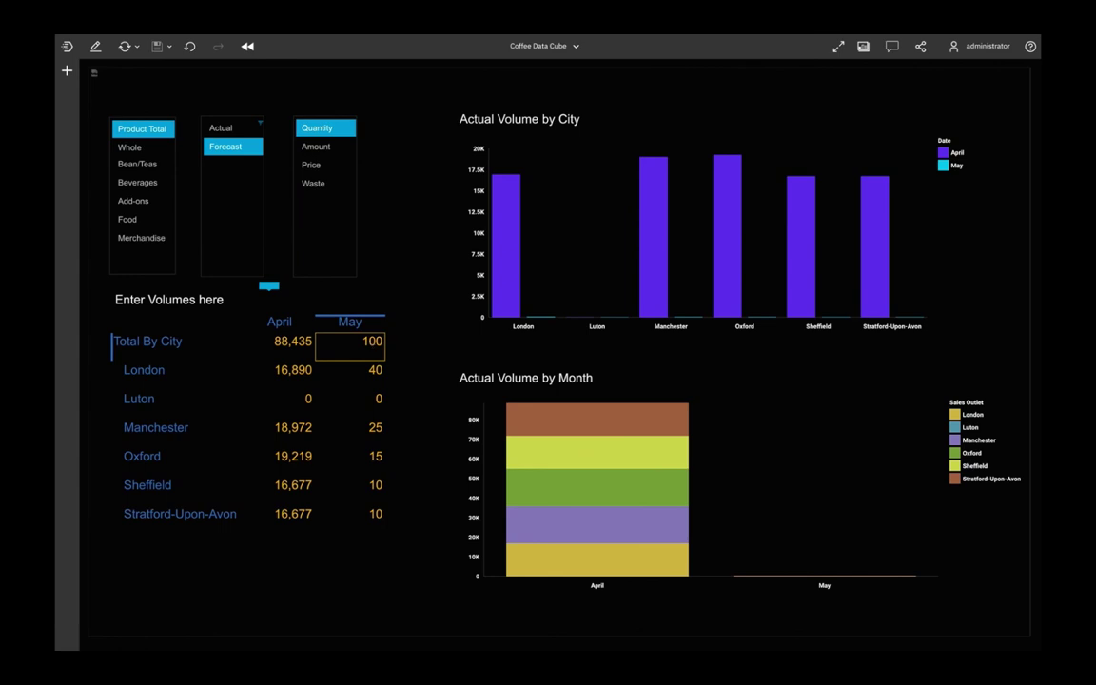
type("88,000")
key("Return")
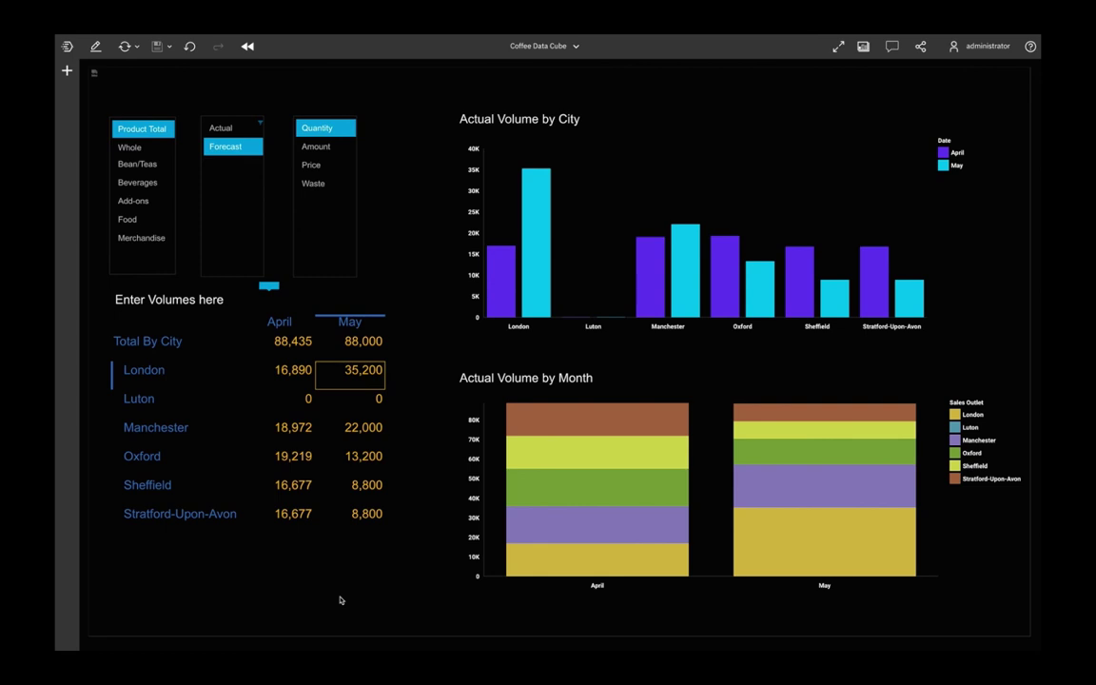
Hold Sheffield's May forecast at 8,800.
left_click(370, 486)
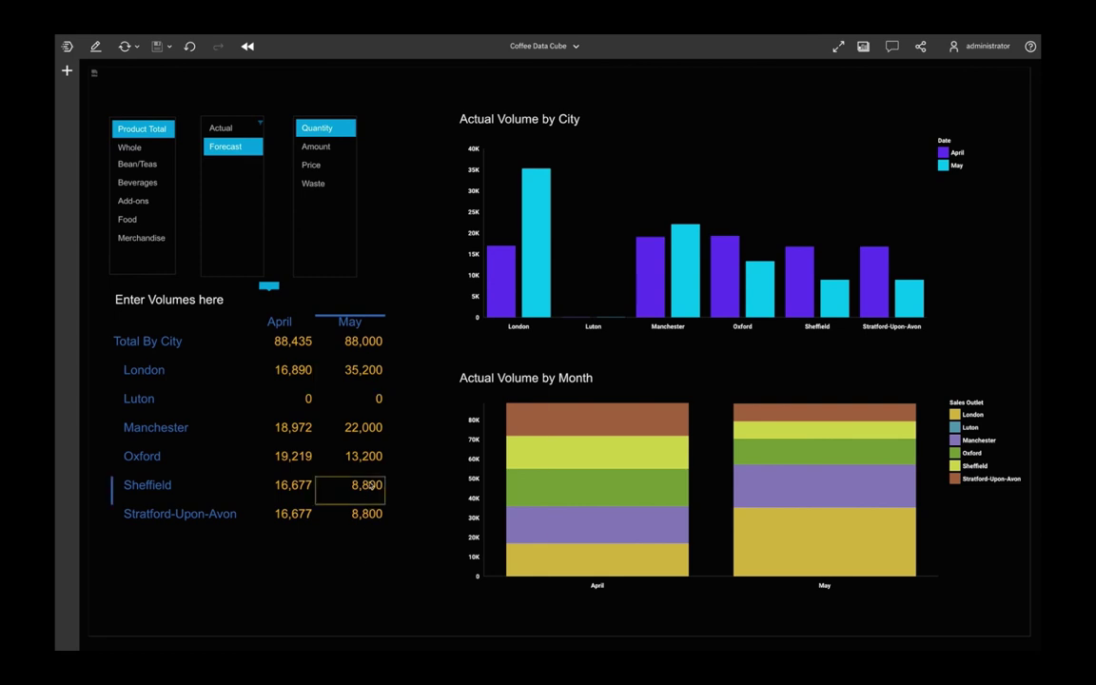
right_click(370, 486)
left_click(417, 393)
Re-enter the Total By City May forecast, raising May to 90,640 with London at 36,520.
left_click(361, 348)
double_click(360, 348)
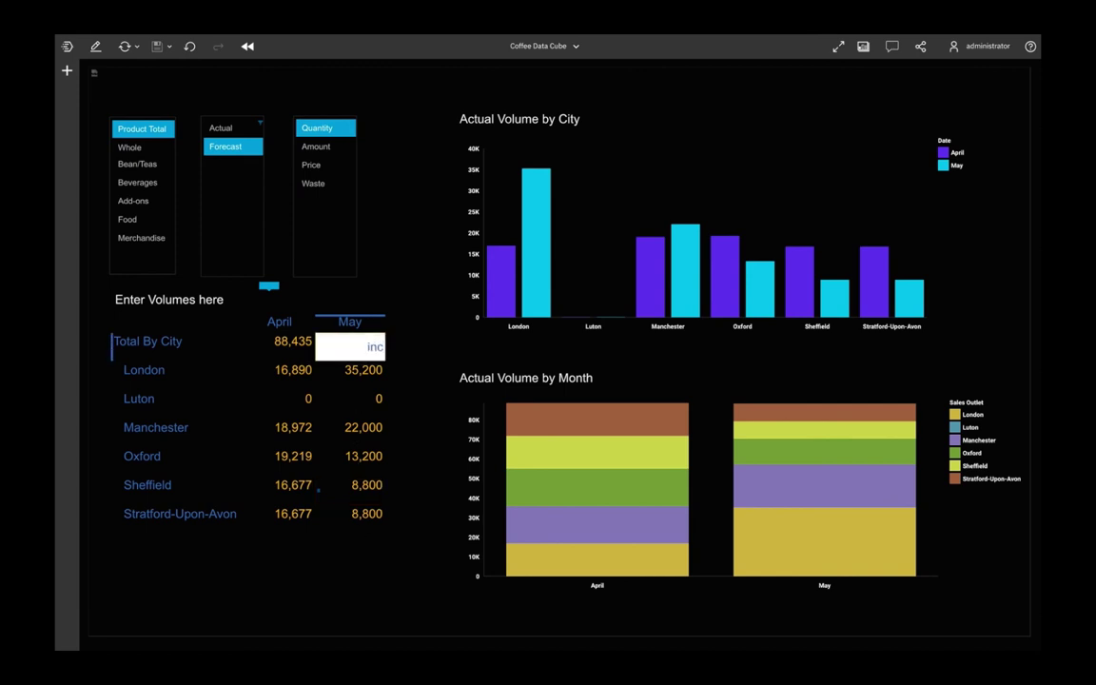
key("Return")
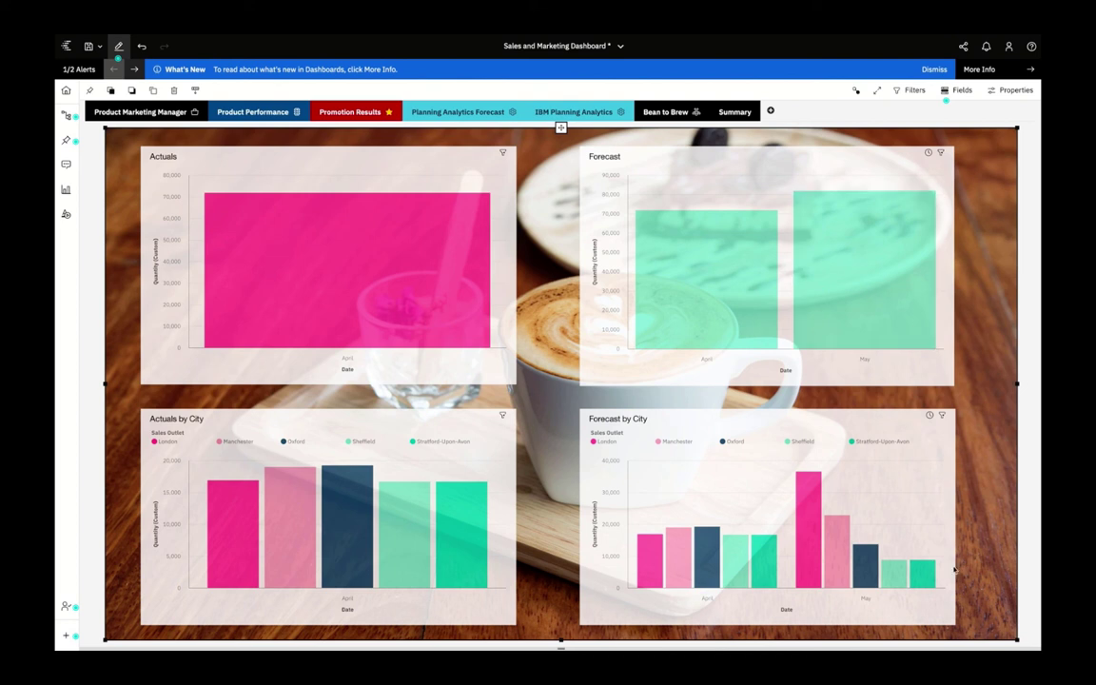
In the Forecast chart's visualization properties, enable automatic refresh at the 5 Seconds interval.
left_click(808, 518)
left_click(872, 291)
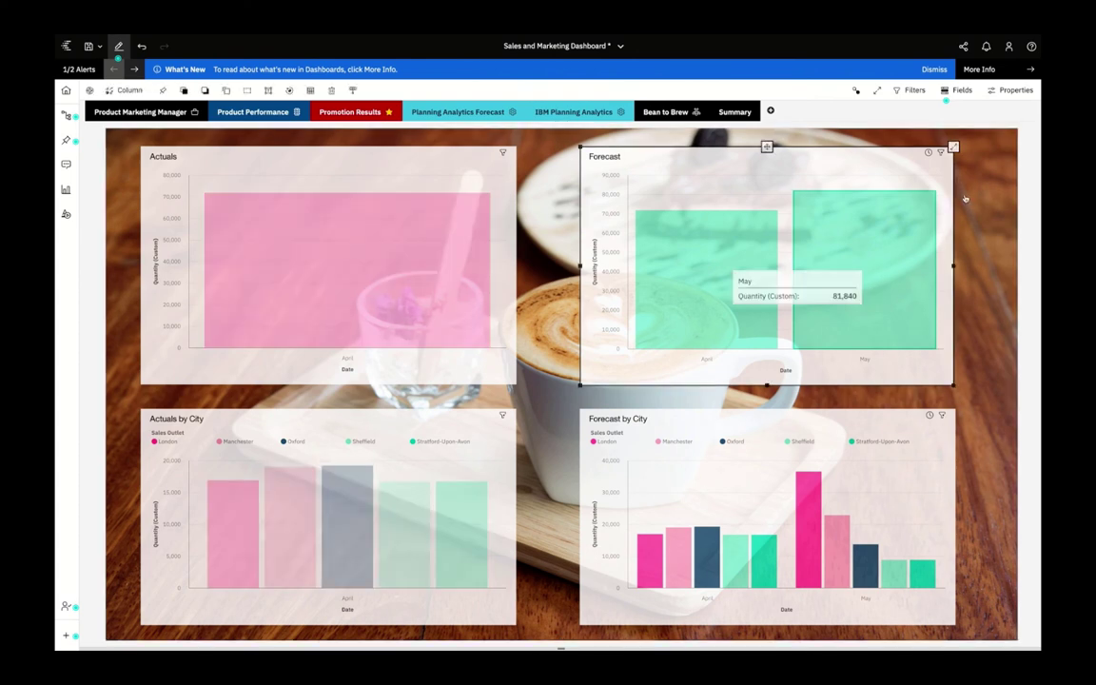
left_click(1015, 92)
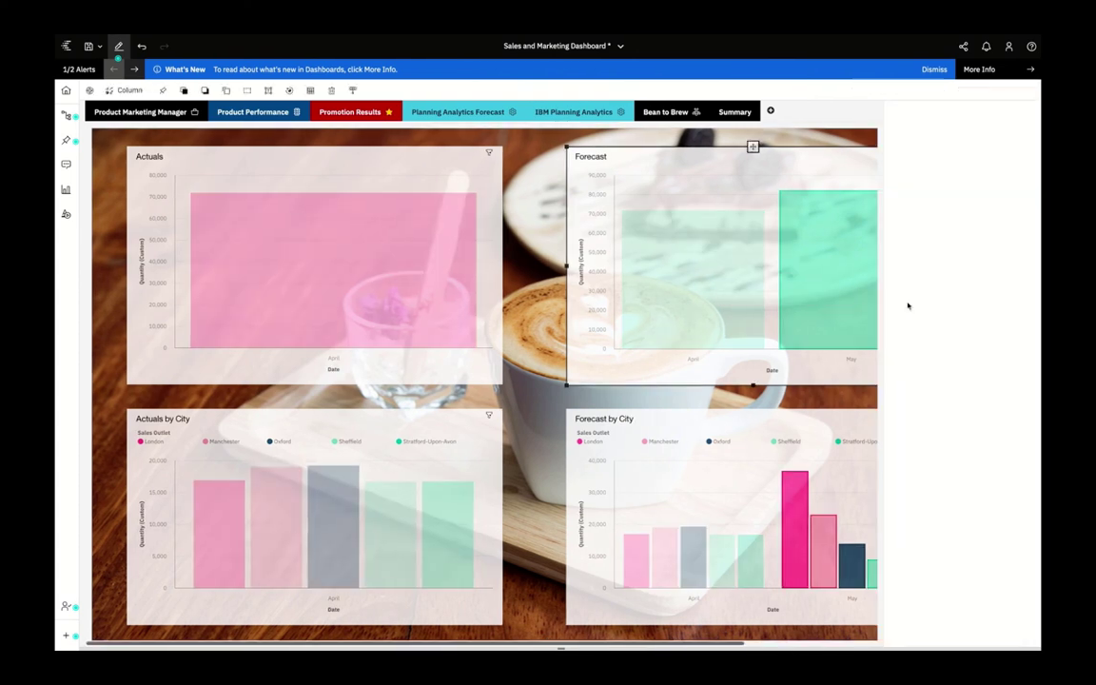
left_click(764, 290)
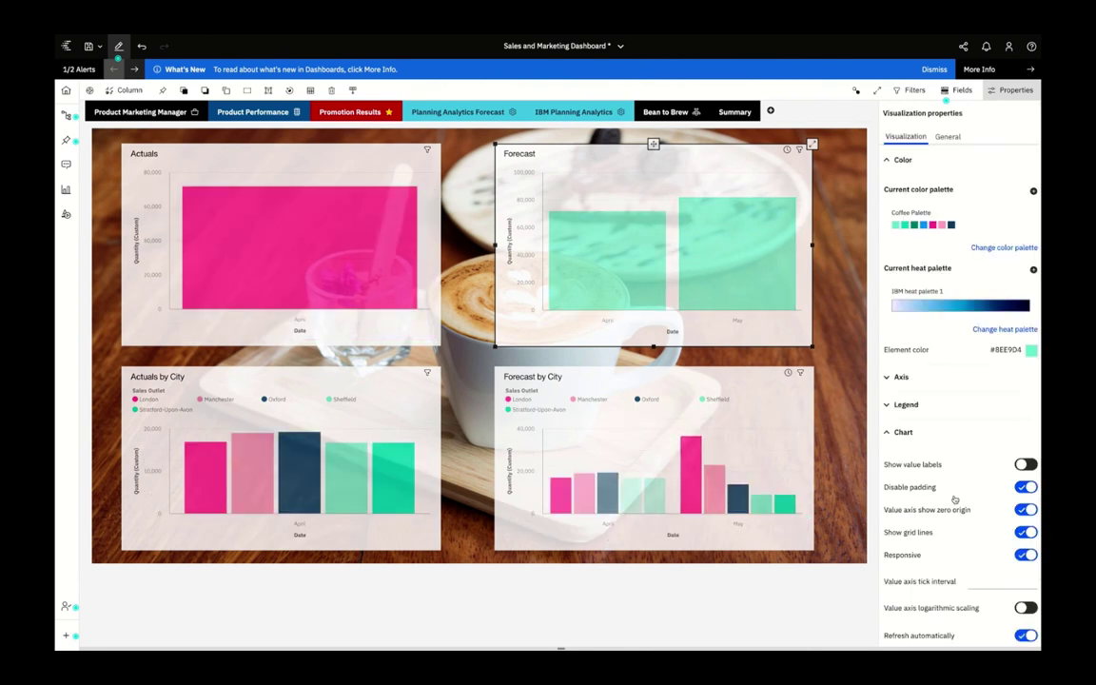
scroll(961, 523, "down", 1)
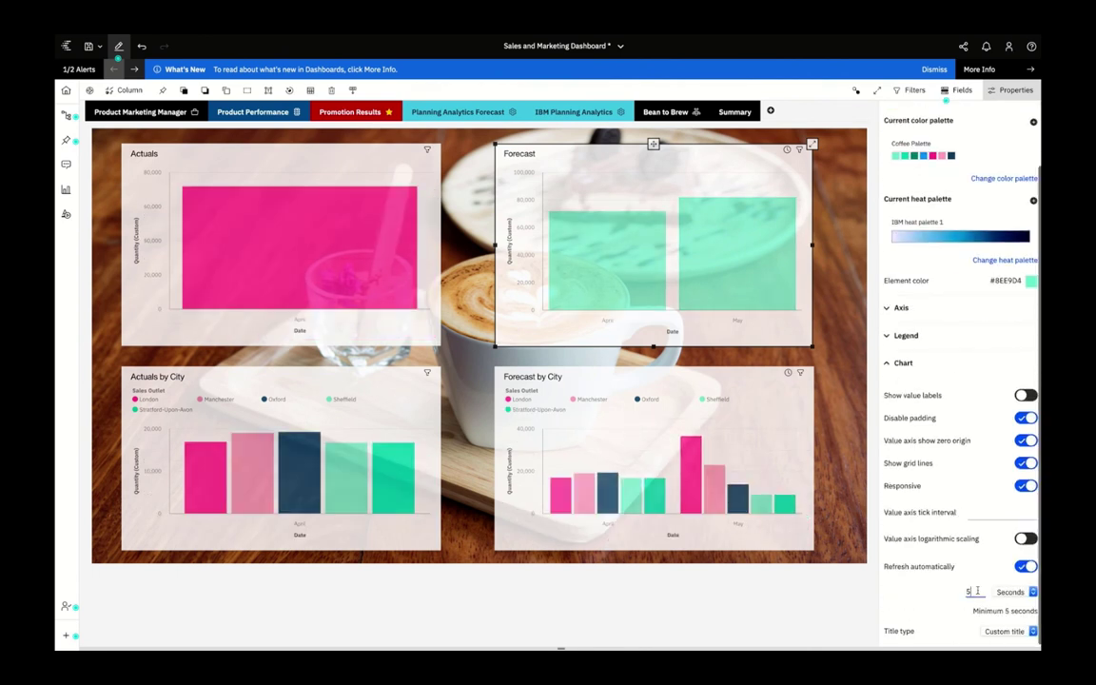
left_click(967, 592)
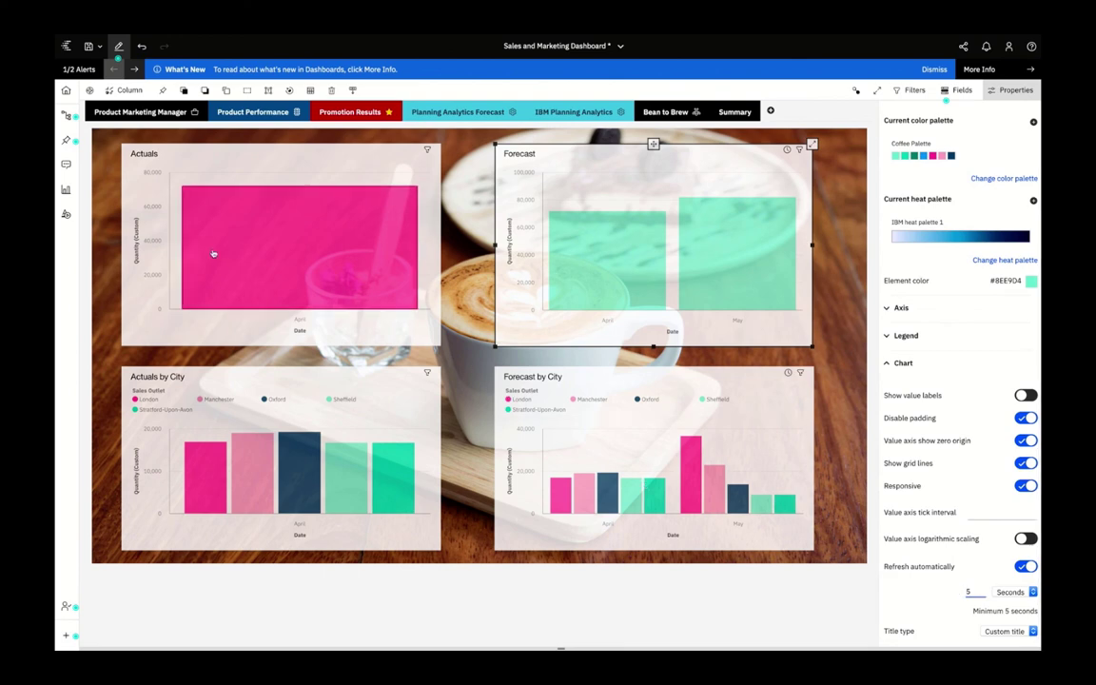
Switch to the Product Marketing Manager page listing product mix, pastry range, waste and May sales goals.
left_click(134, 112)
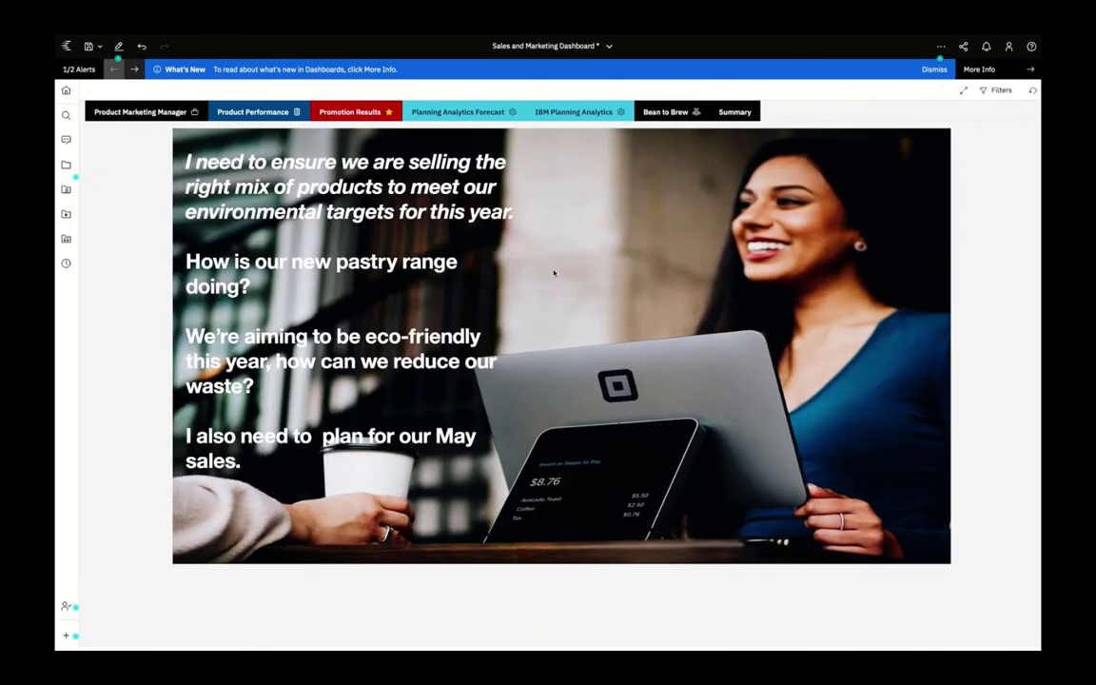